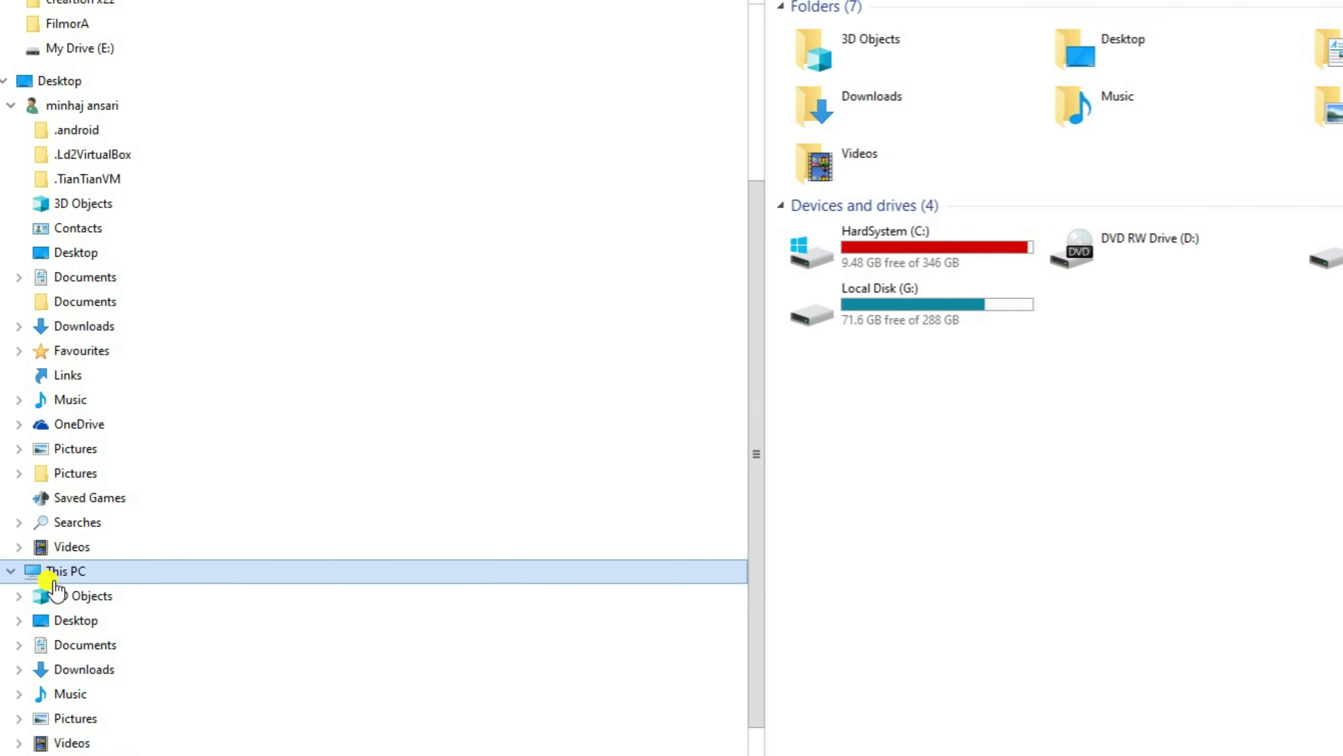
# Open Disk Management for This PC, examine the disk's partition layout, close it, and check the C: drive's free space.
pyautogui.rightClick(136, 572)
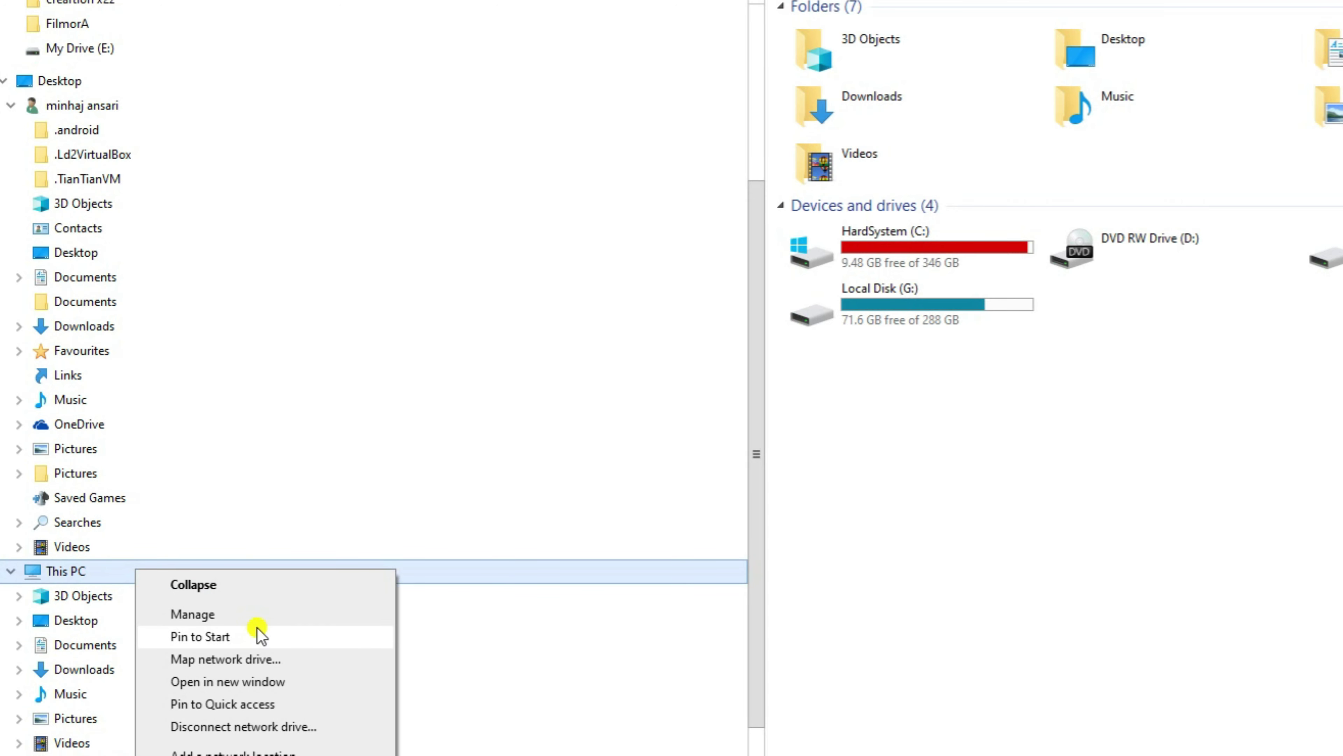
pyautogui.click(236, 614)
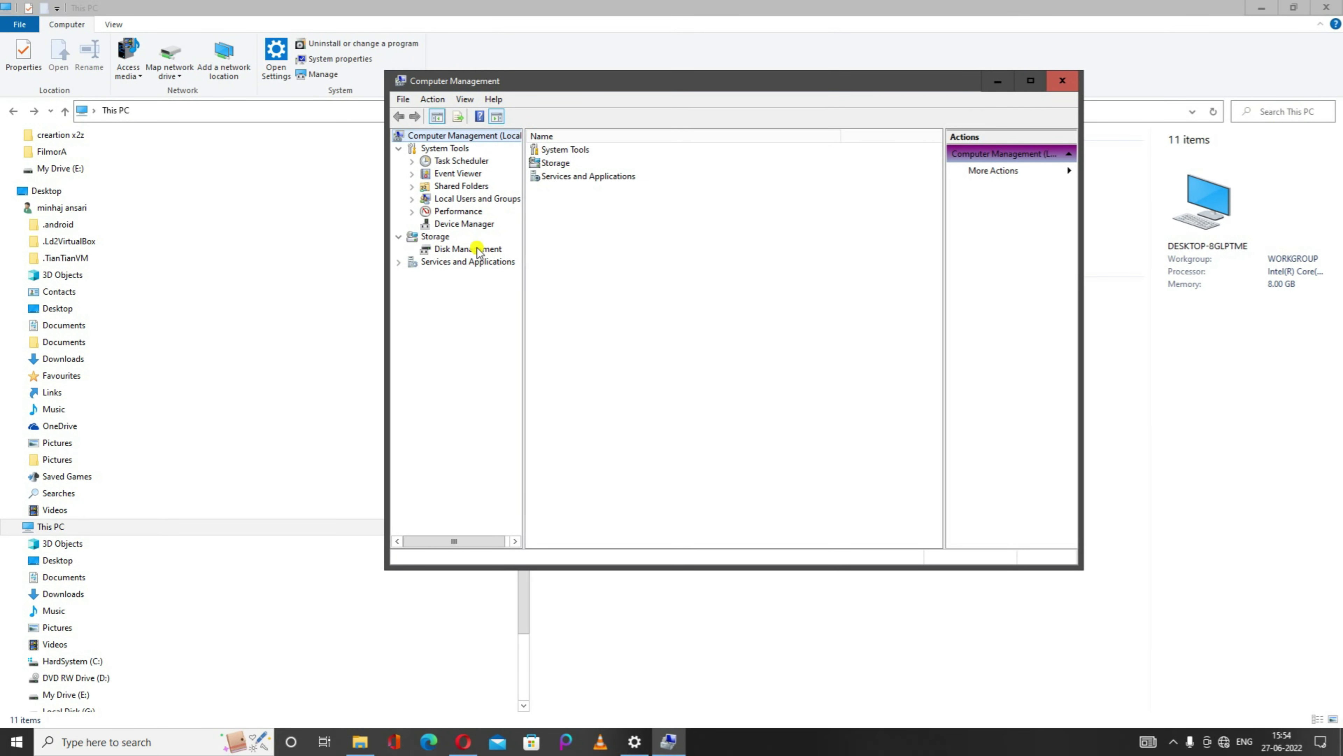
pyautogui.click(438, 249)
pyautogui.click(1030, 80)
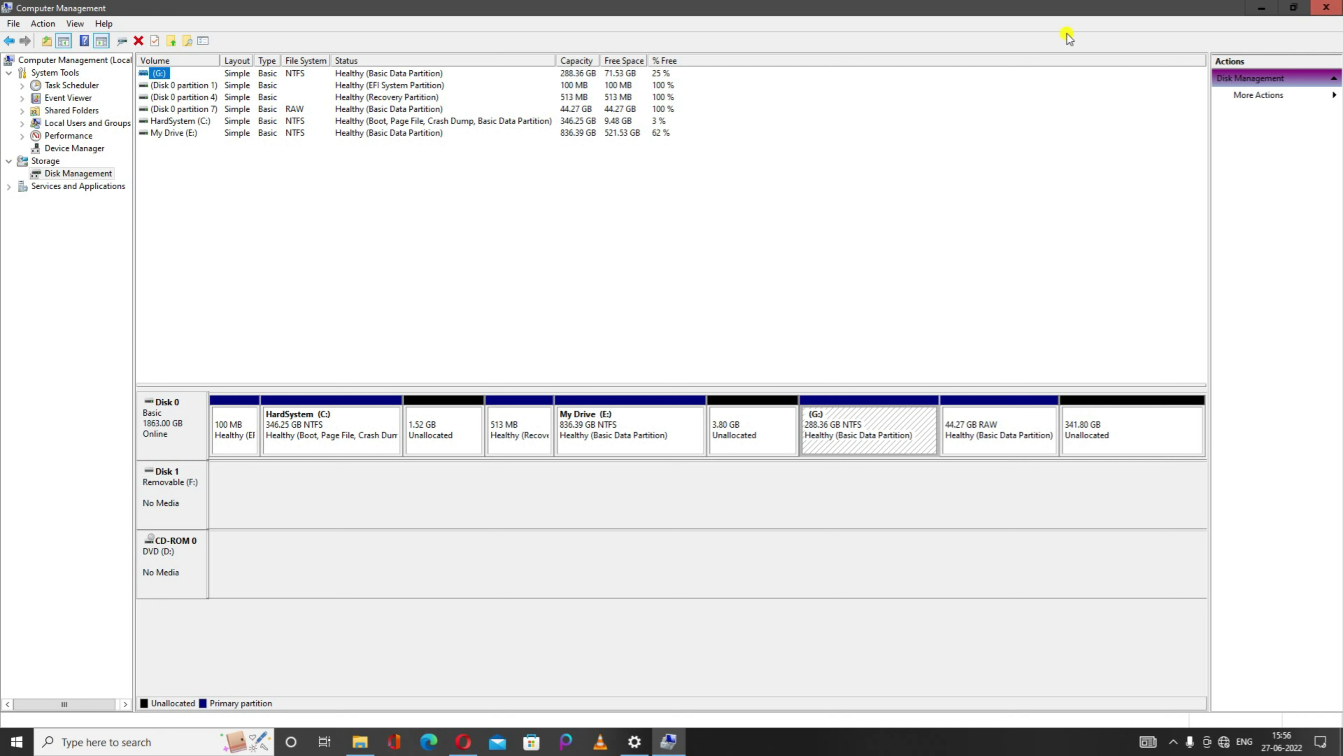
pyautogui.click(1326, 7)
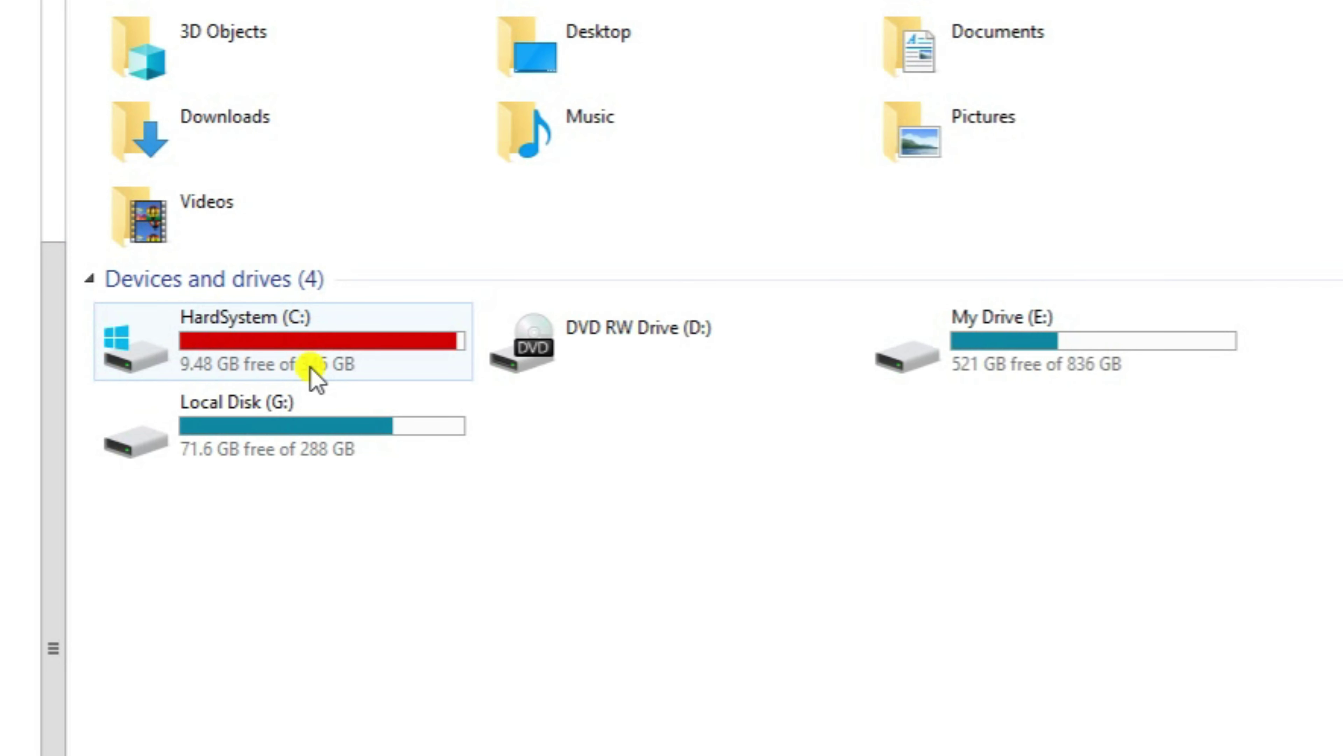
pyautogui.moveTo(309, 376)
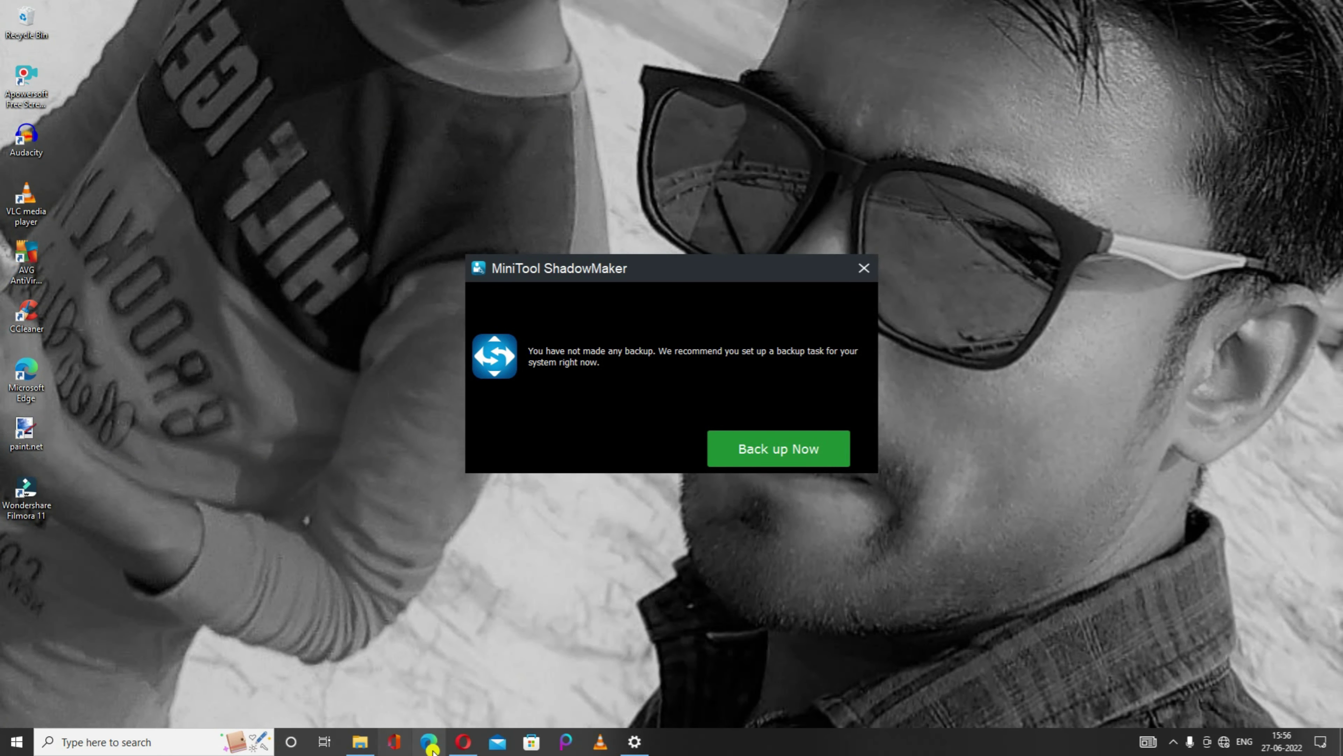
# Dismiss the backup reminder and launch the pw1206-free-online installer stored on My Drive (E:) in File Explorer.
pyautogui.click(857, 270)
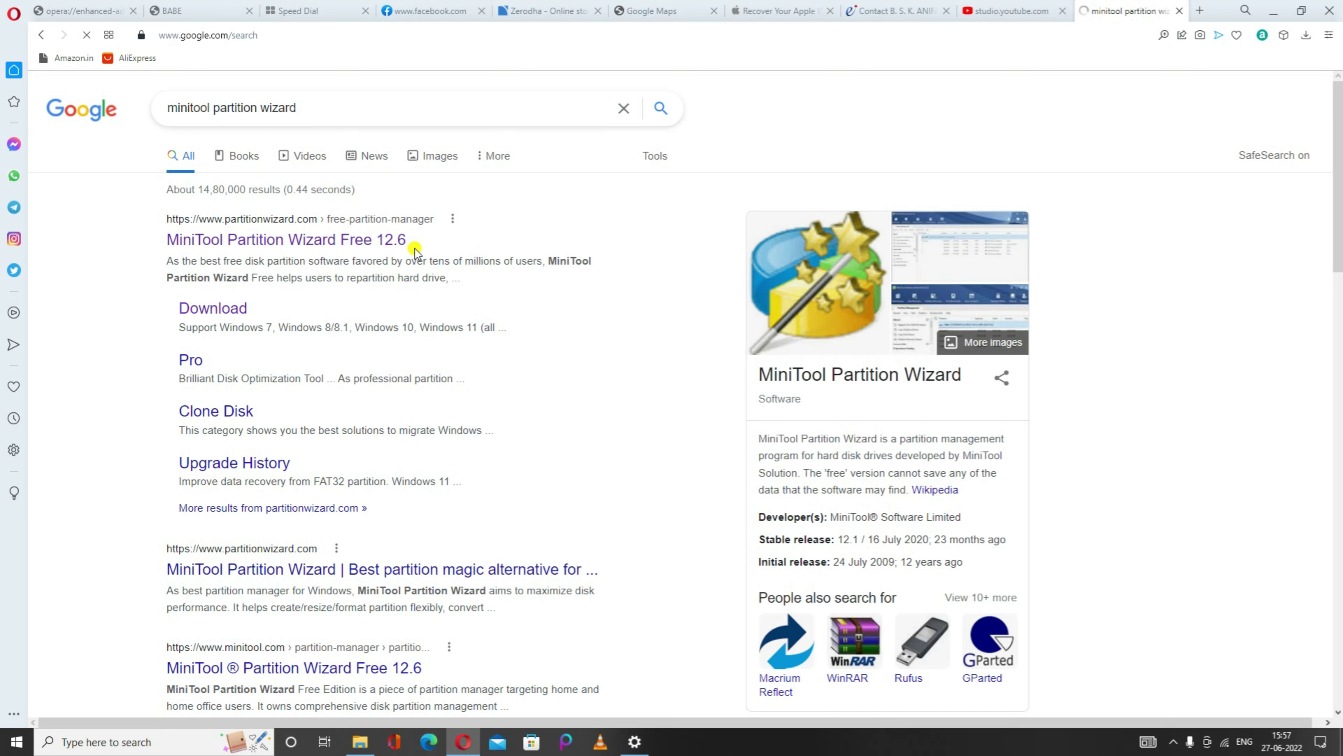
pyautogui.click(360, 742)
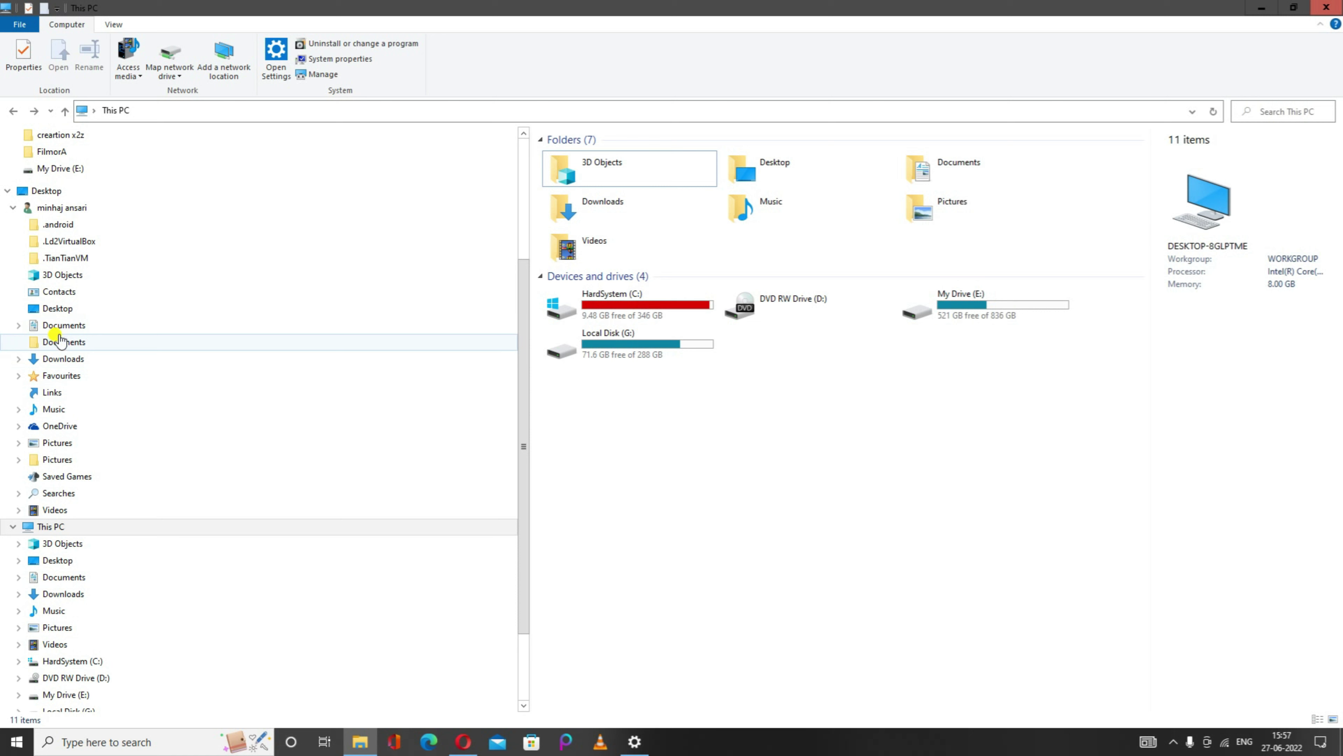
pyautogui.scroll(-1, 15, 477)
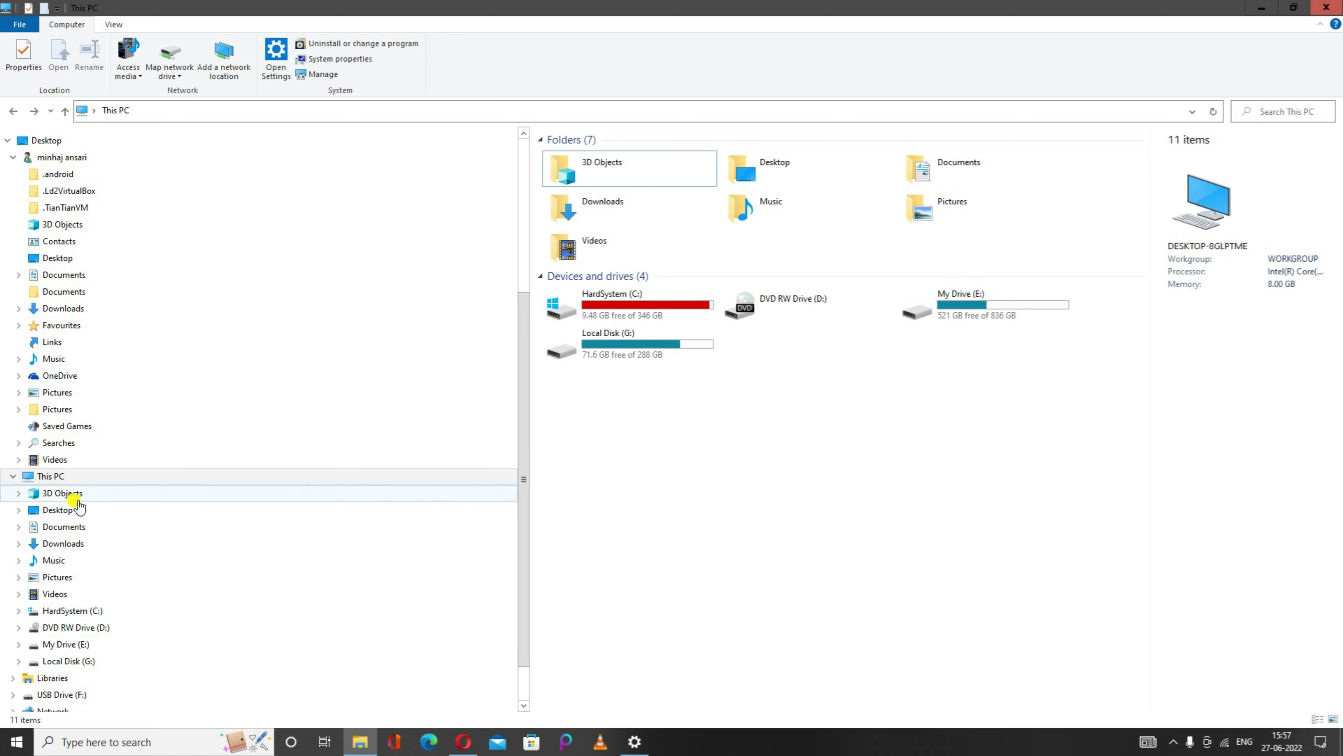
pyautogui.doubleClick(966, 307)
pyautogui.click(792, 154)
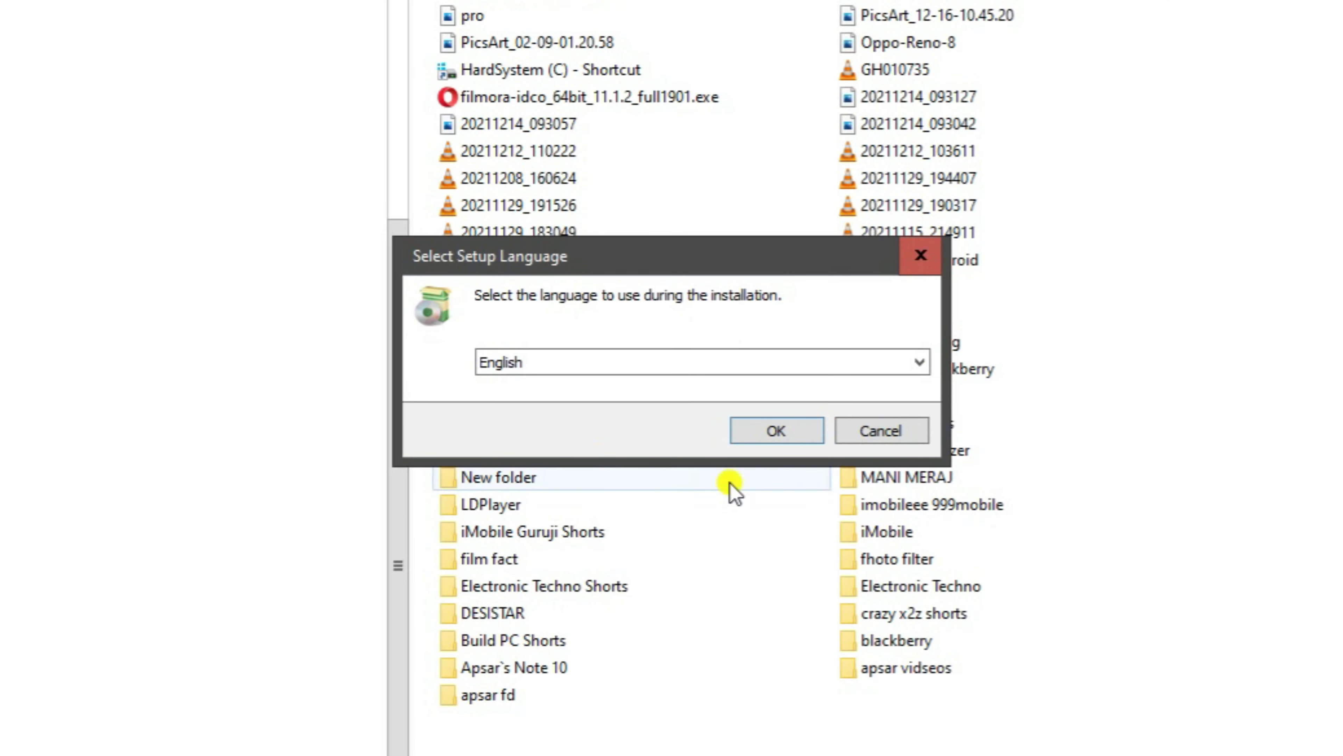
# Install the free edition of MiniTool Partition Wizard 12.6 in English, removing the previous installation and keeping C:\Program Files\MiniTool Partition Wizard 12 as destination.
pyautogui.click(762, 438)
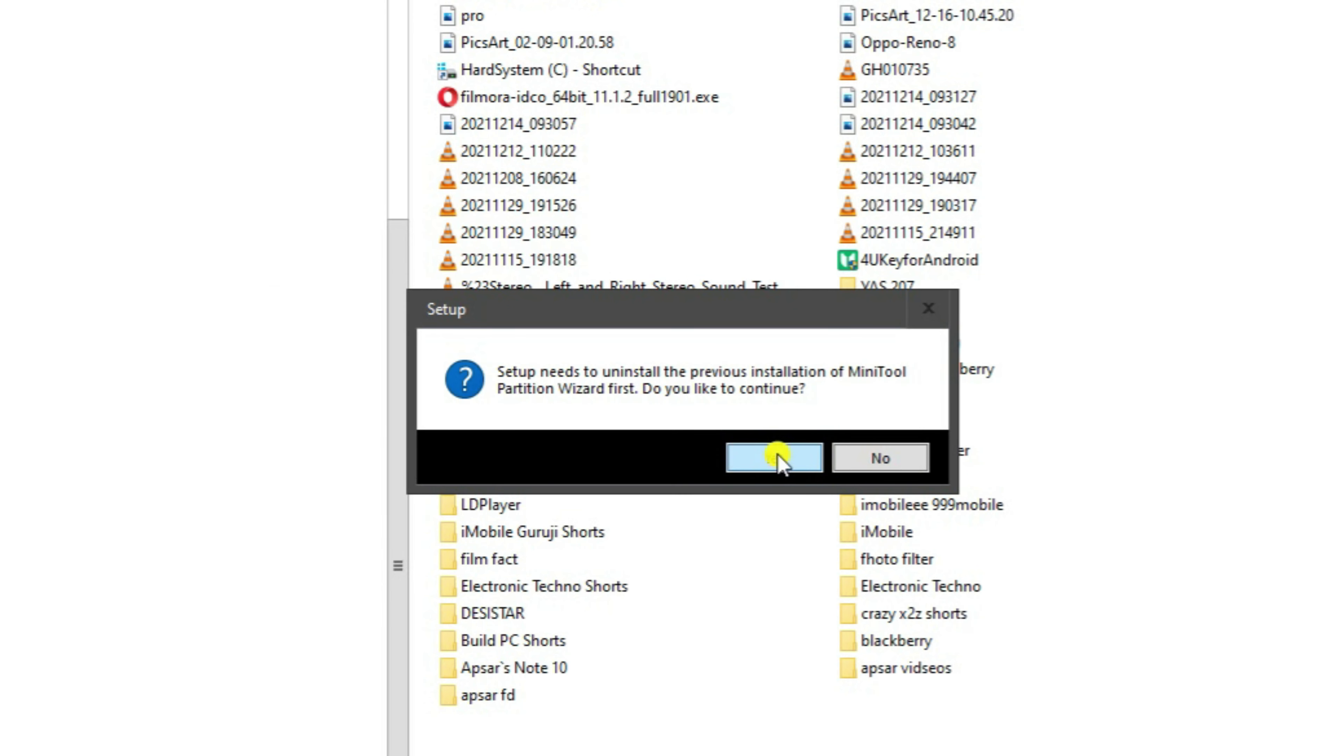
pyautogui.click(776, 457)
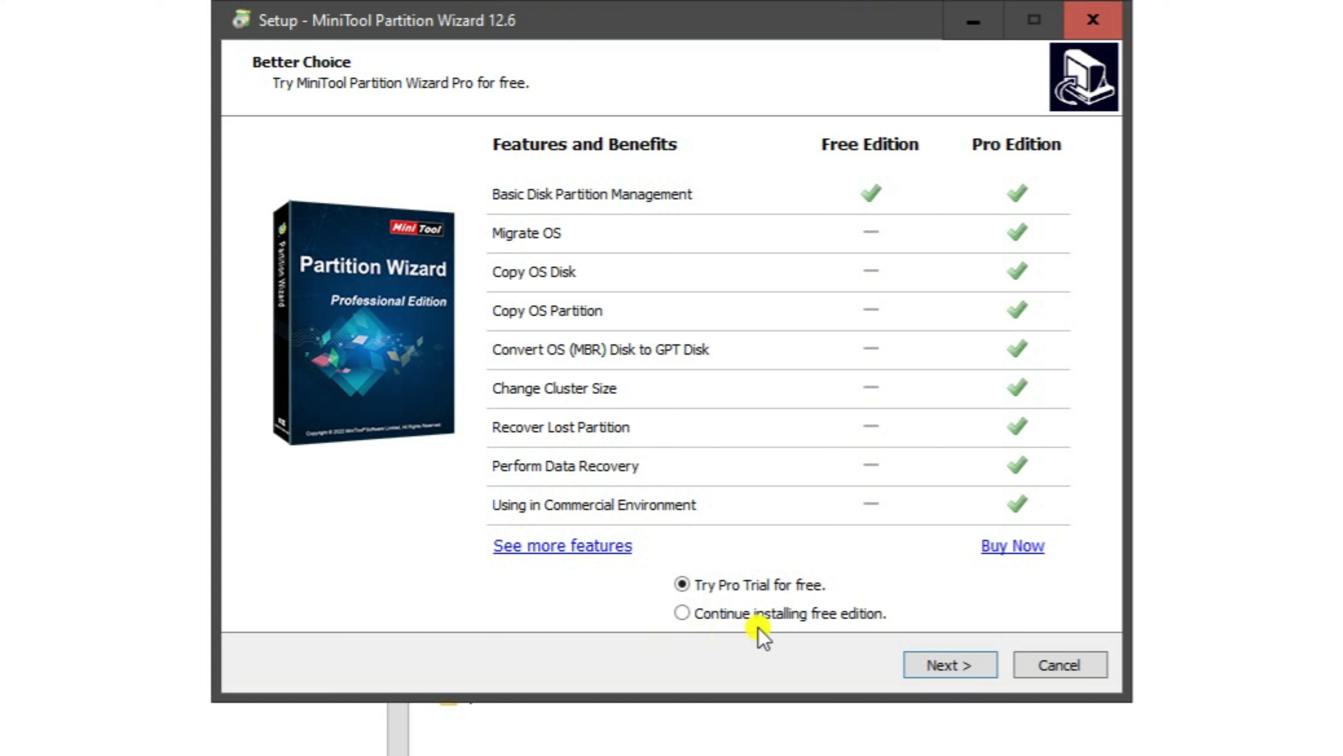
pyautogui.click(679, 614)
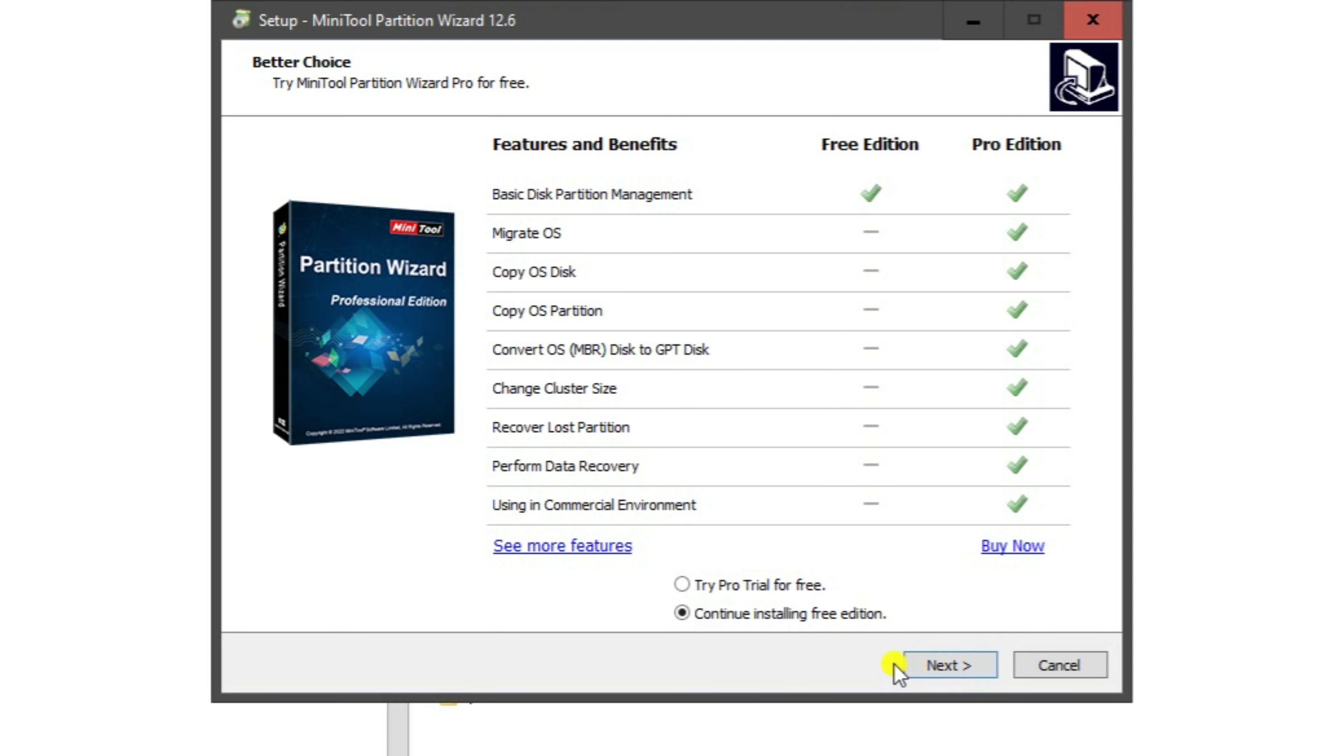
pyautogui.click(957, 668)
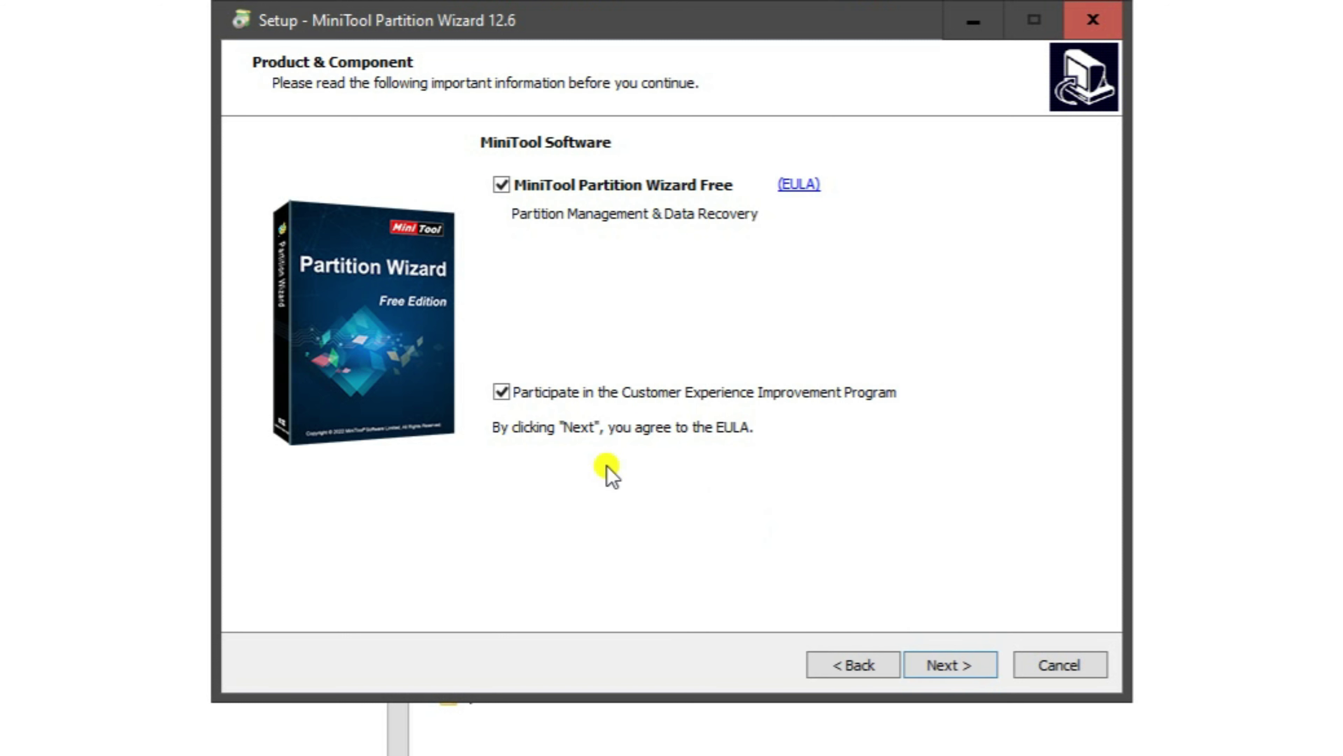
pyautogui.click(950, 668)
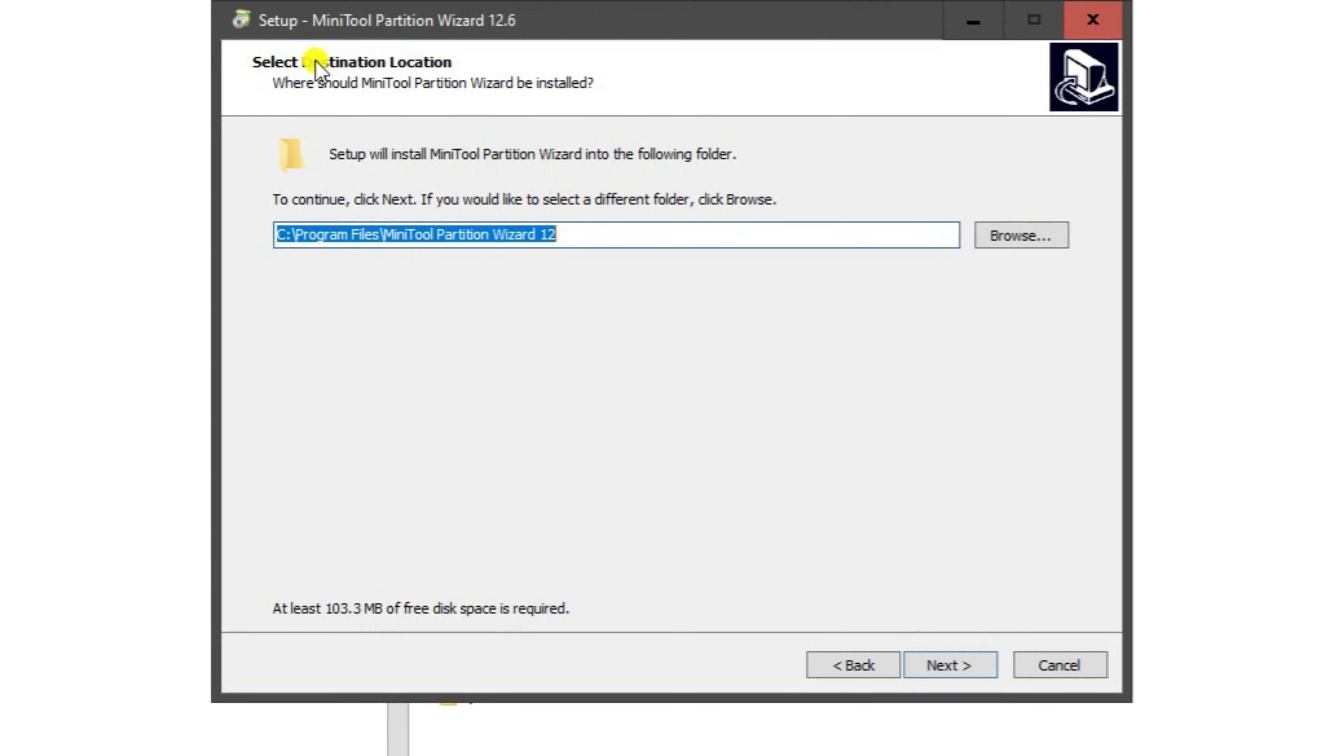
pyautogui.click(975, 668)
pyautogui.click(810, 478)
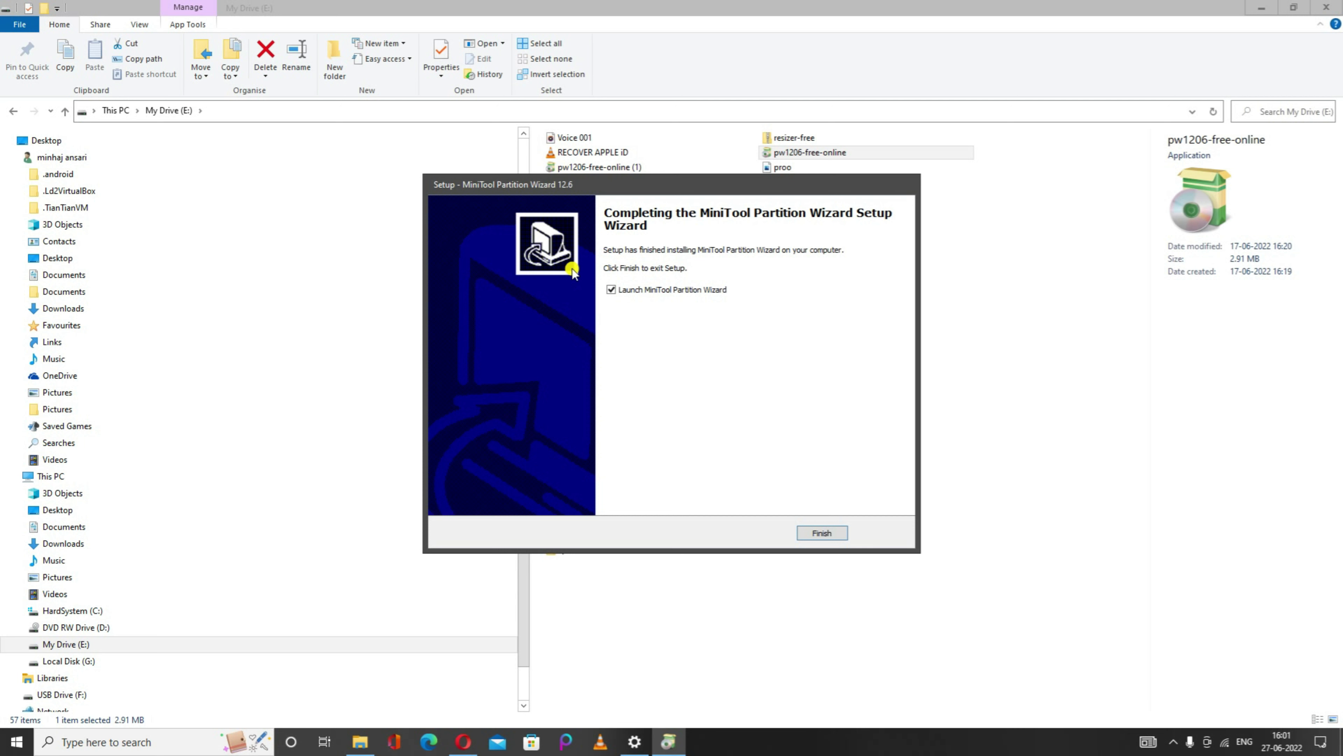
# Finish the setup with MiniTool Partition Wizard launching, maximize its window, and close the browser page and upgrade offer.
pyautogui.click(821, 532)
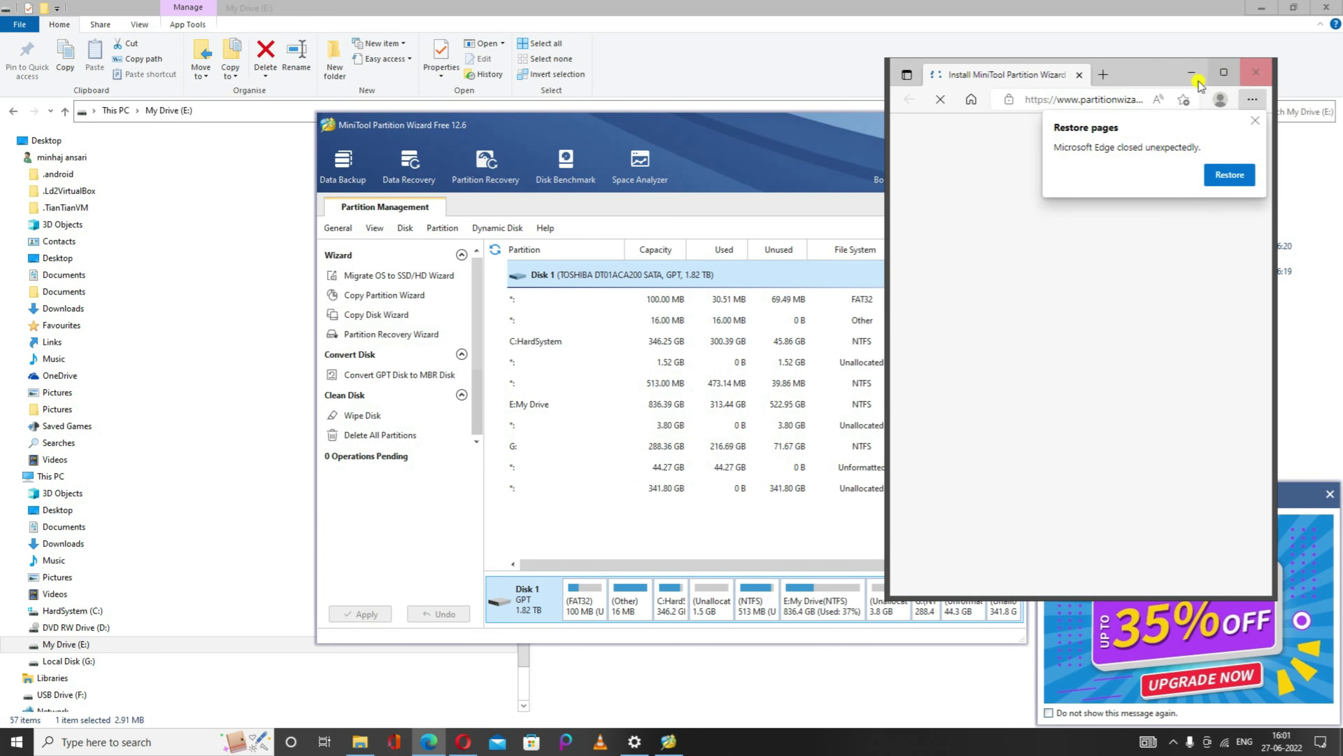
pyautogui.click(1260, 72)
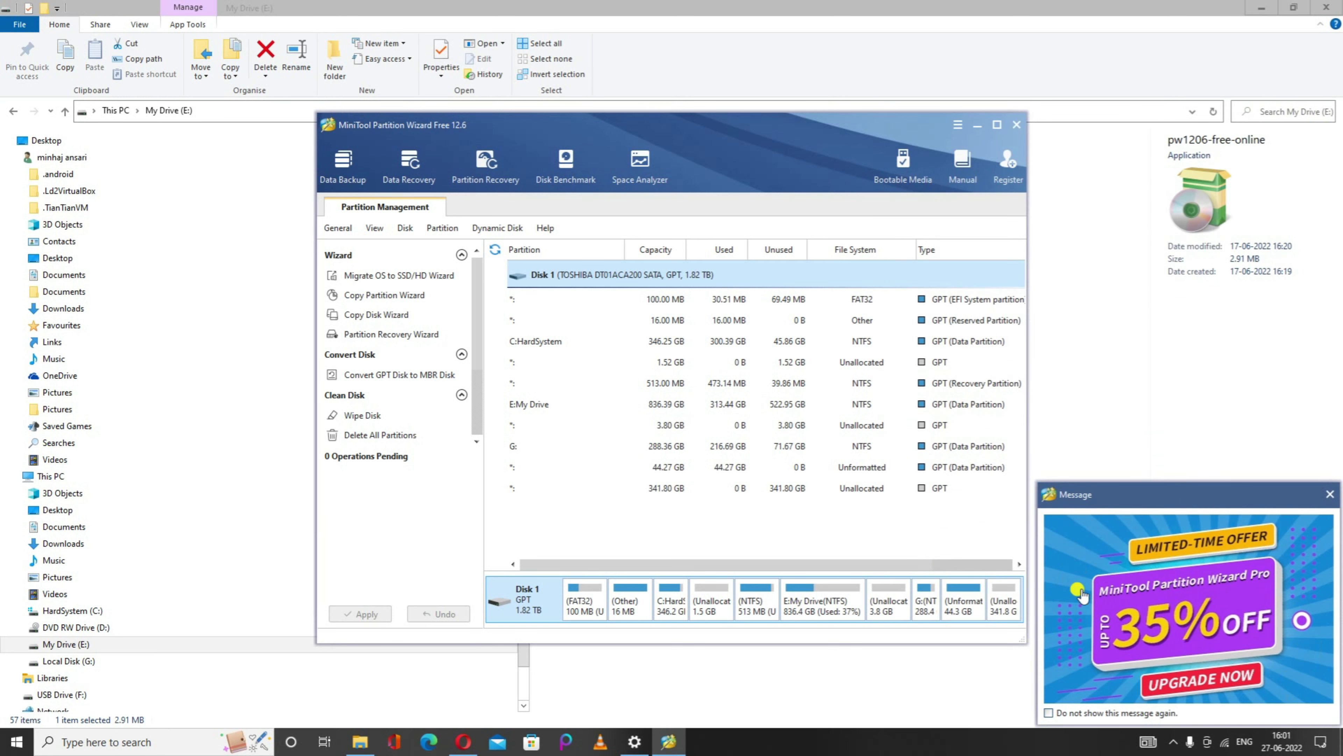
pyautogui.click(996, 125)
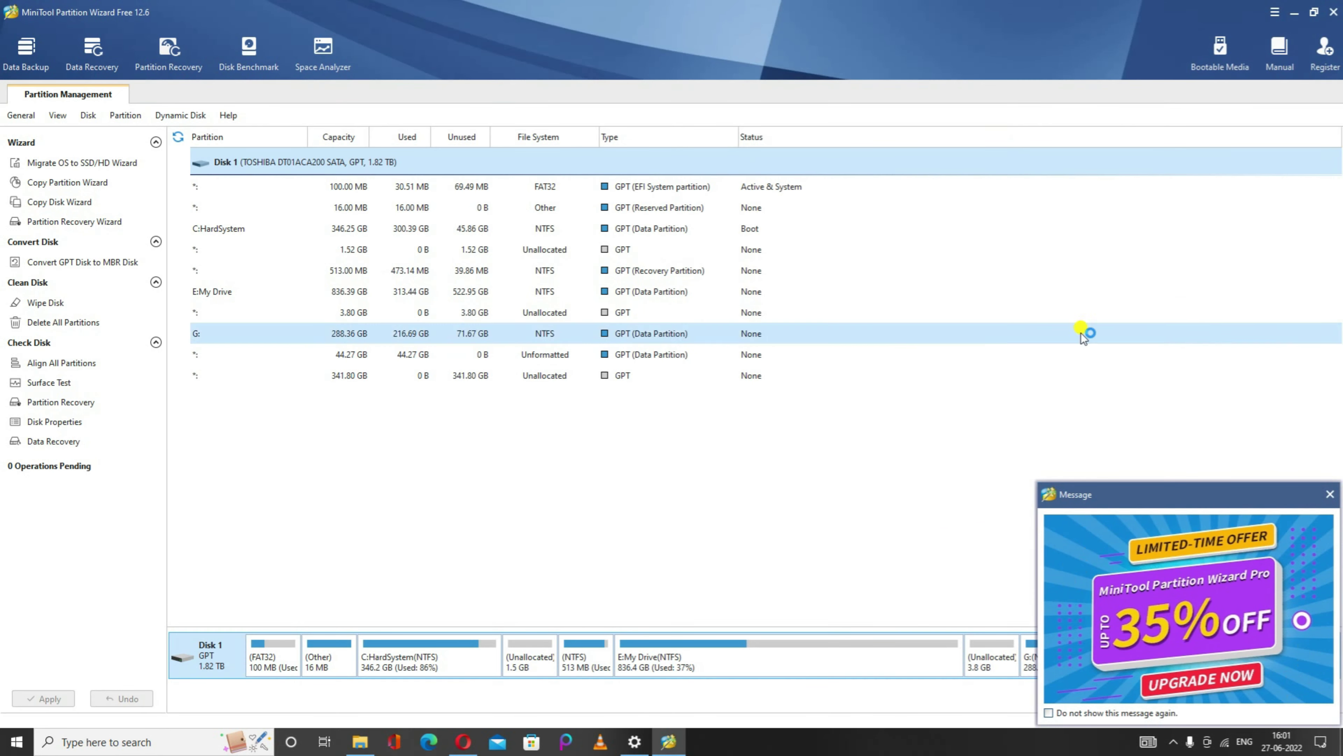
pyautogui.click(1330, 494)
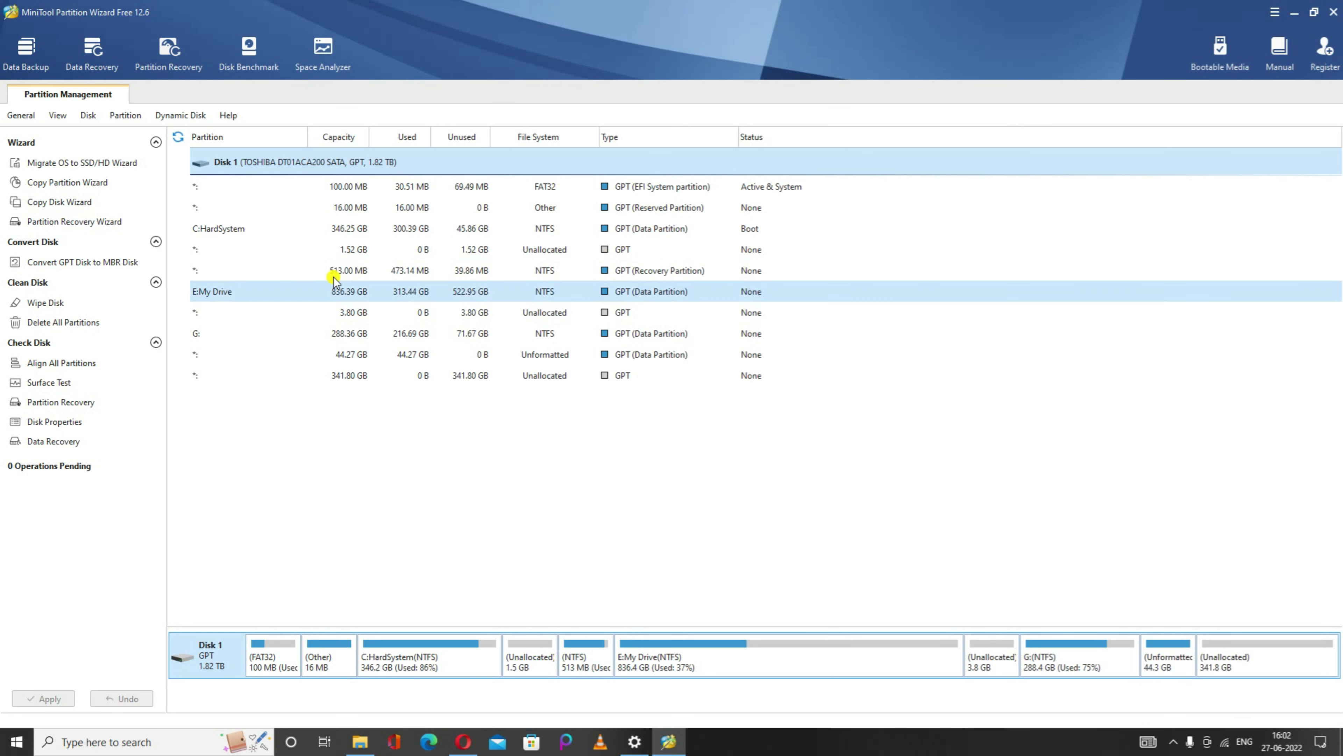
# Extend the C: HardSystem partition by taking 56.28 GB of free space from E: My Drive.
pyautogui.moveTo(288, 450); pyautogui.dragTo(243, 292)
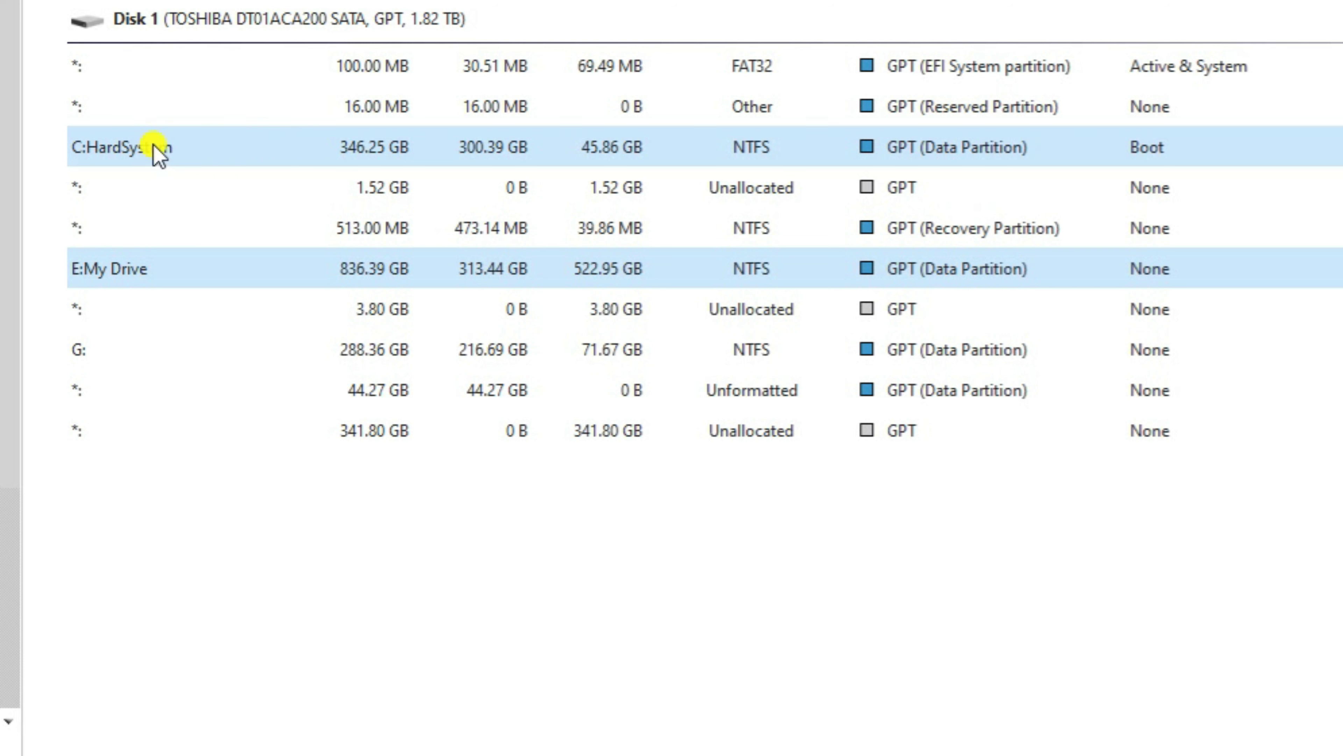
pyautogui.rightClick(158, 154)
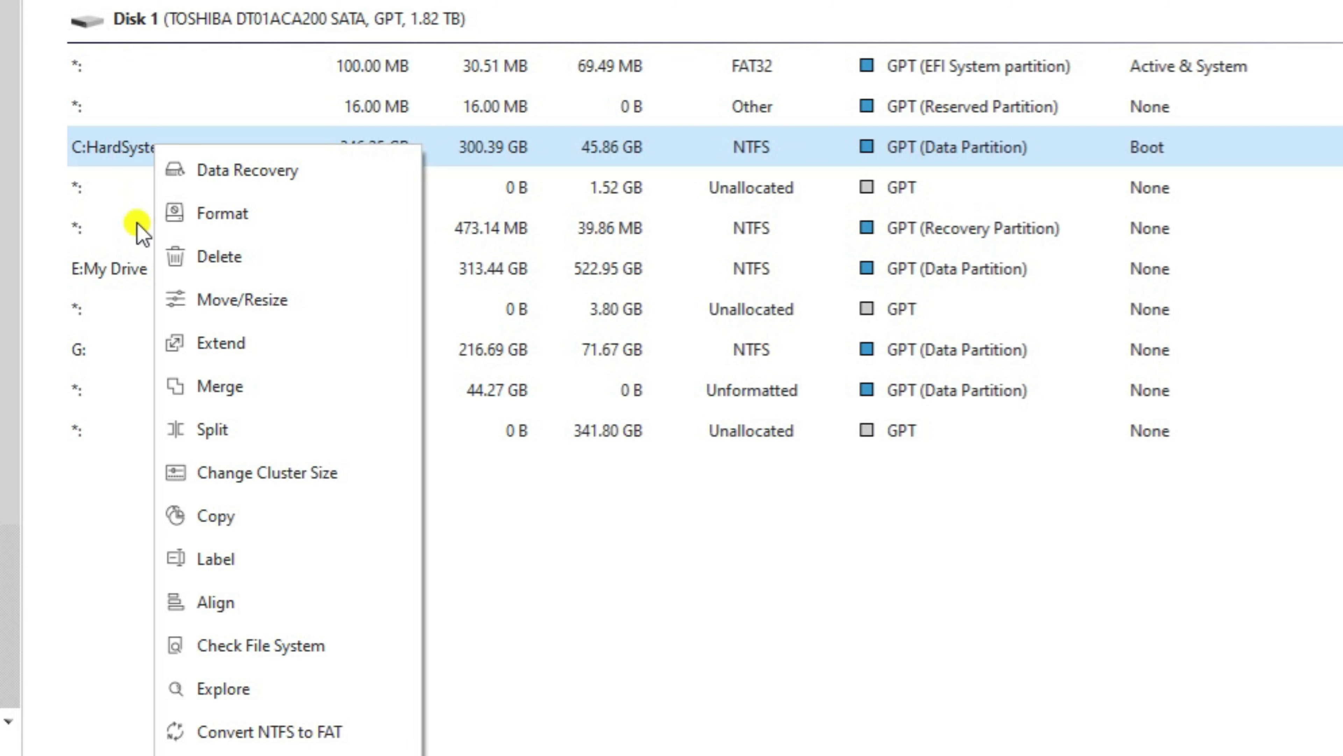
pyautogui.click(259, 355)
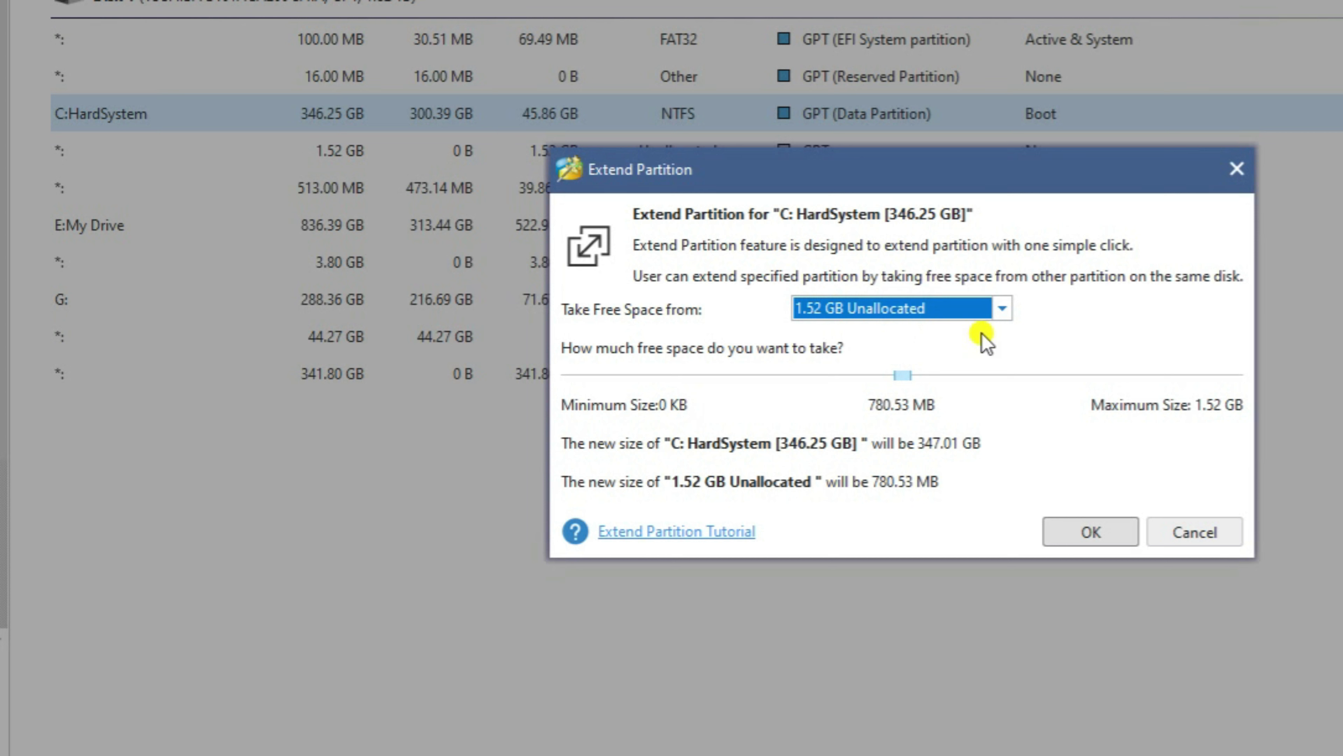
pyautogui.click(1005, 308)
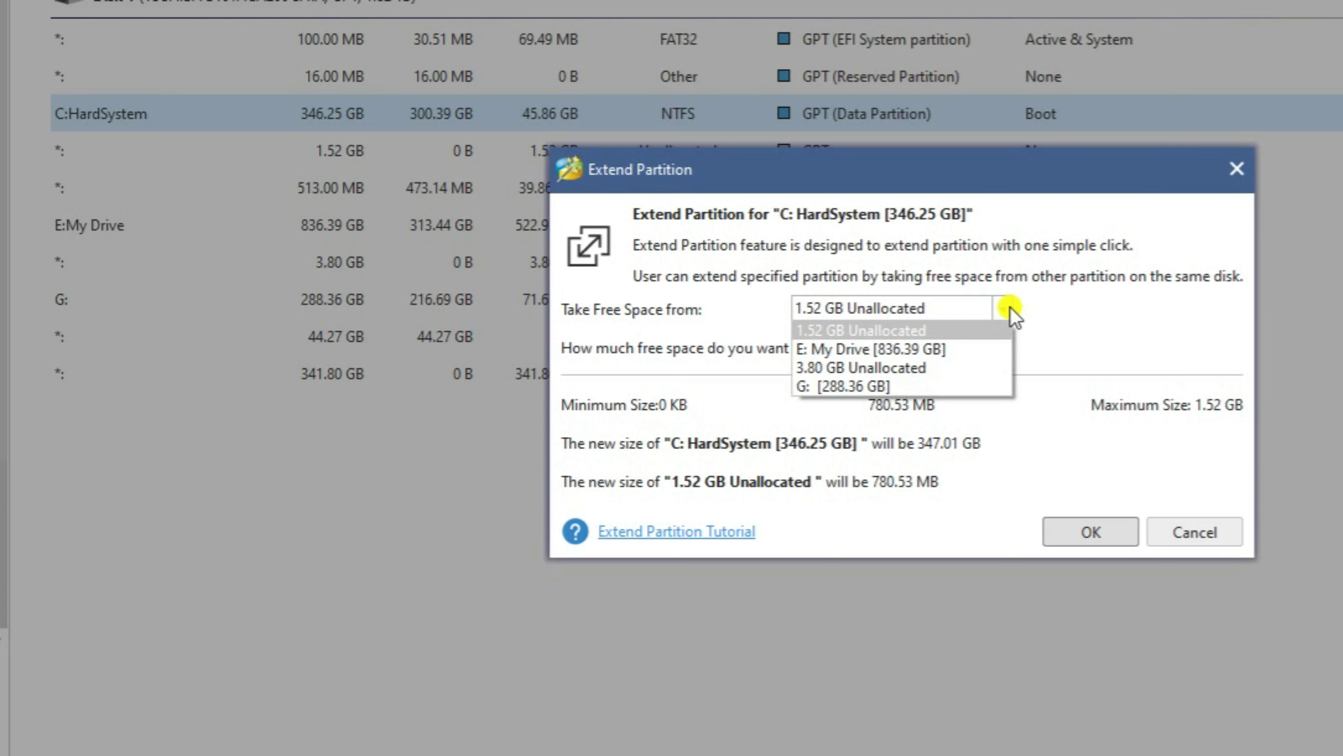
pyautogui.click(878, 358)
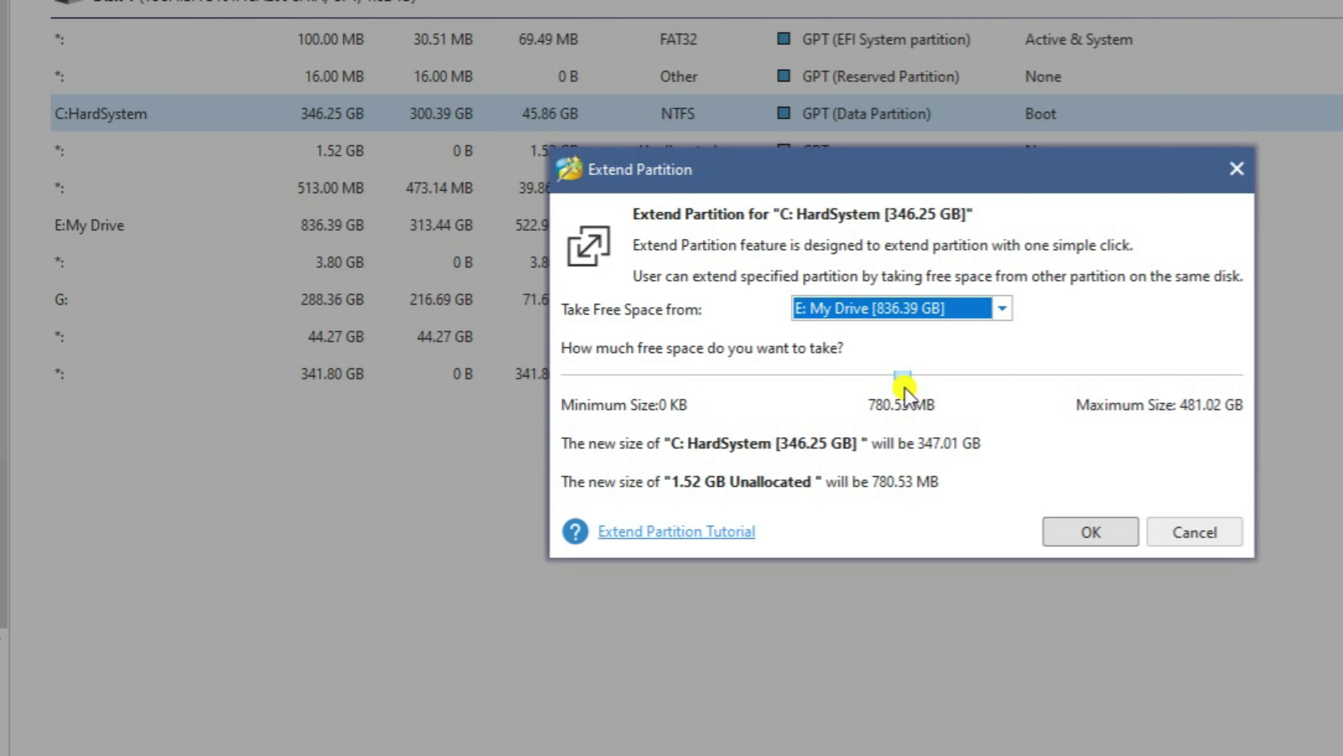
pyautogui.moveTo(901, 375); pyautogui.dragTo(650, 372)
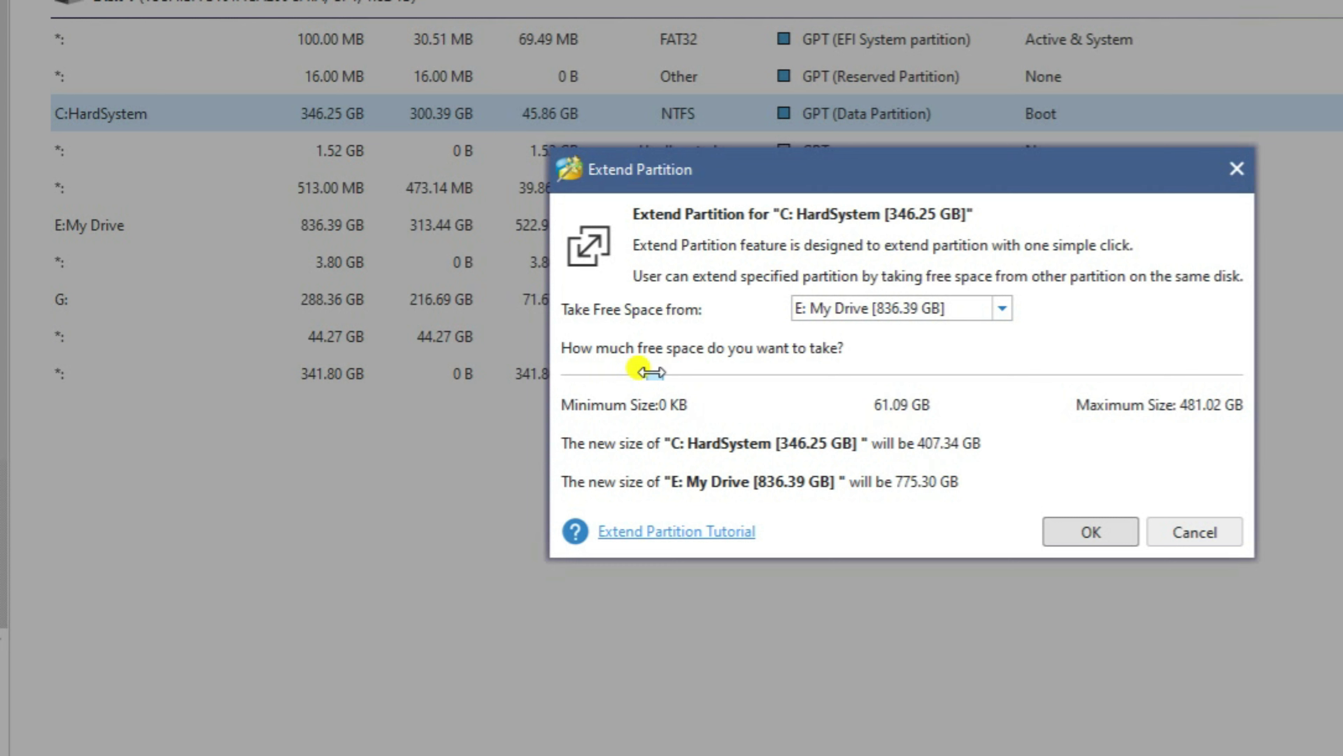
pyautogui.moveTo(641, 370); pyautogui.dragTo(645, 371)
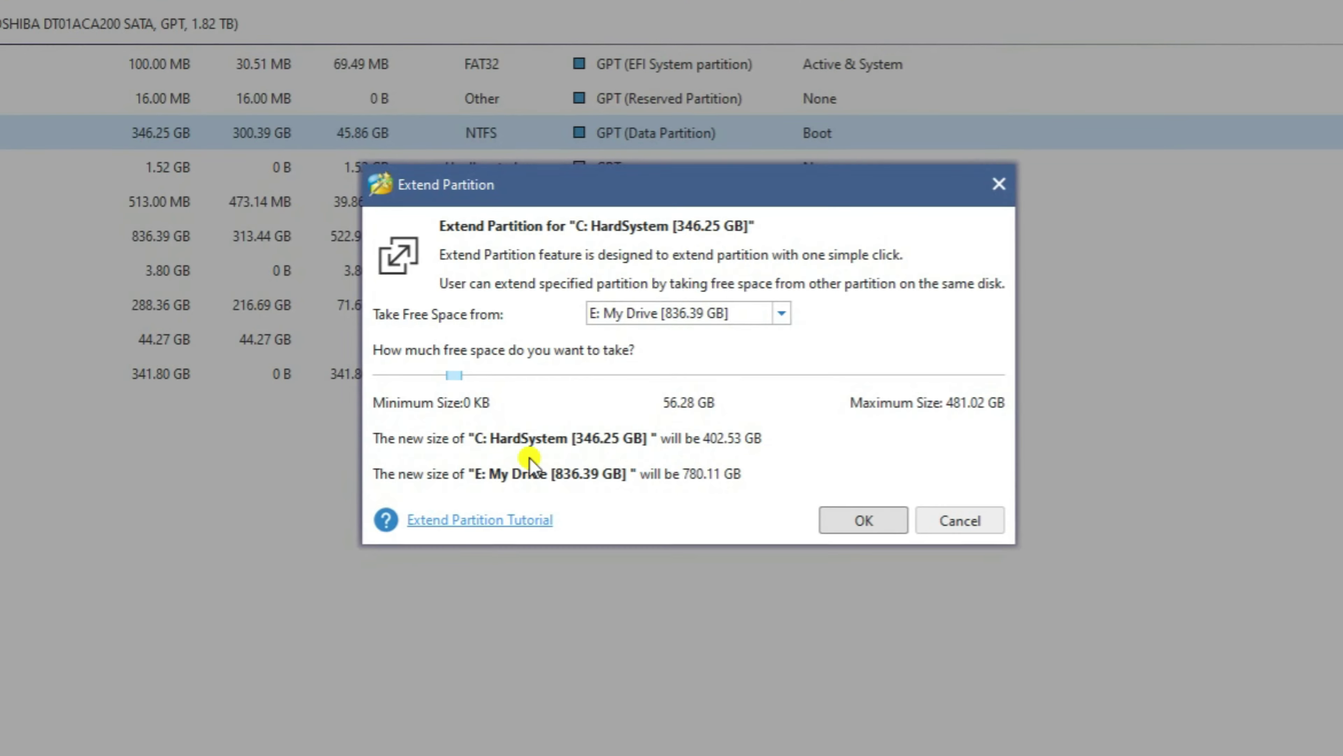
pyautogui.click(844, 508)
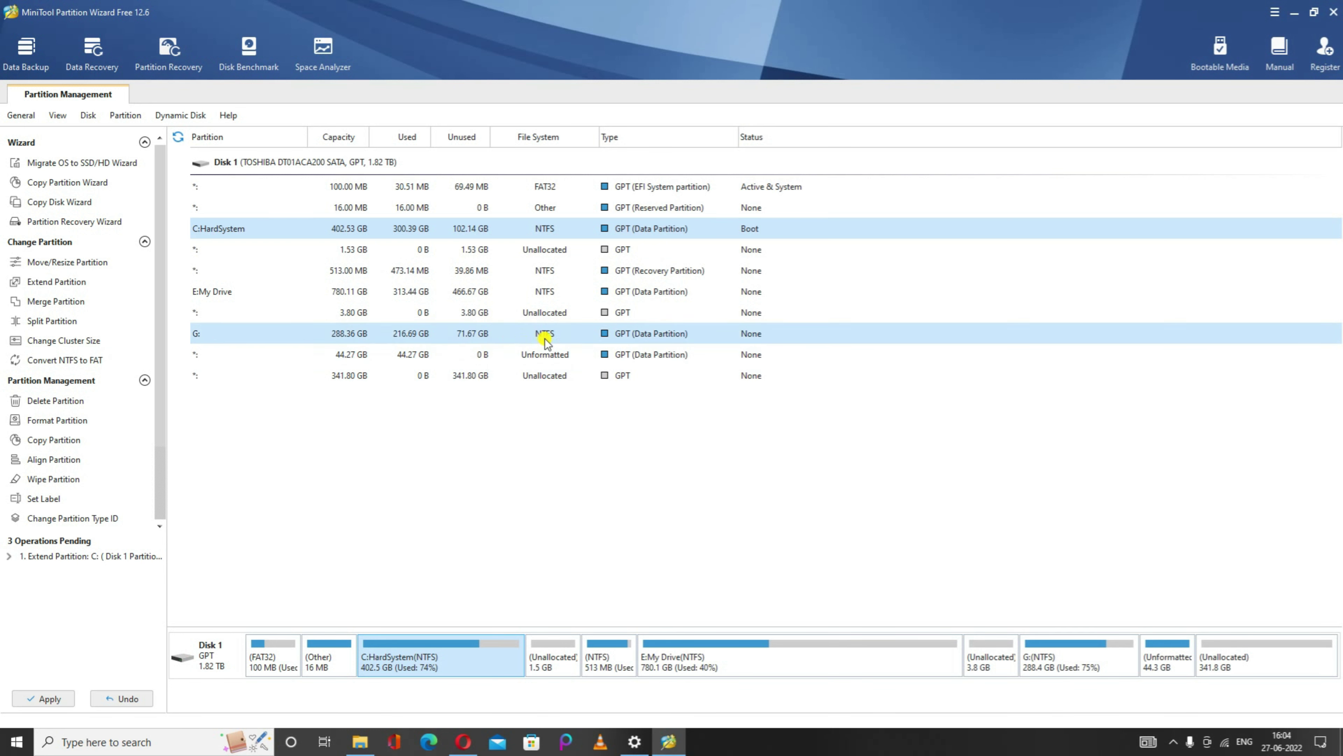
# Apply the pending partition changes to the disk and acknowledge their completion.
pyautogui.click(37, 699)
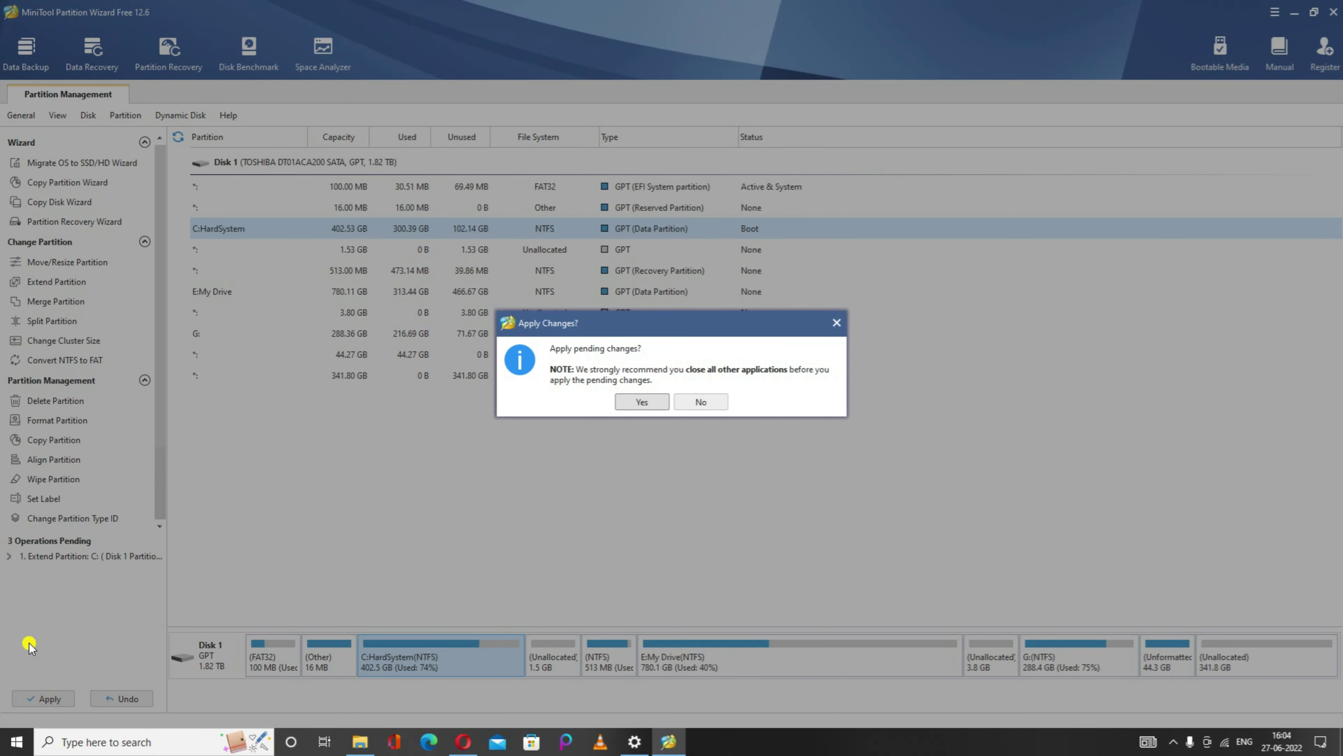
pyautogui.click(642, 403)
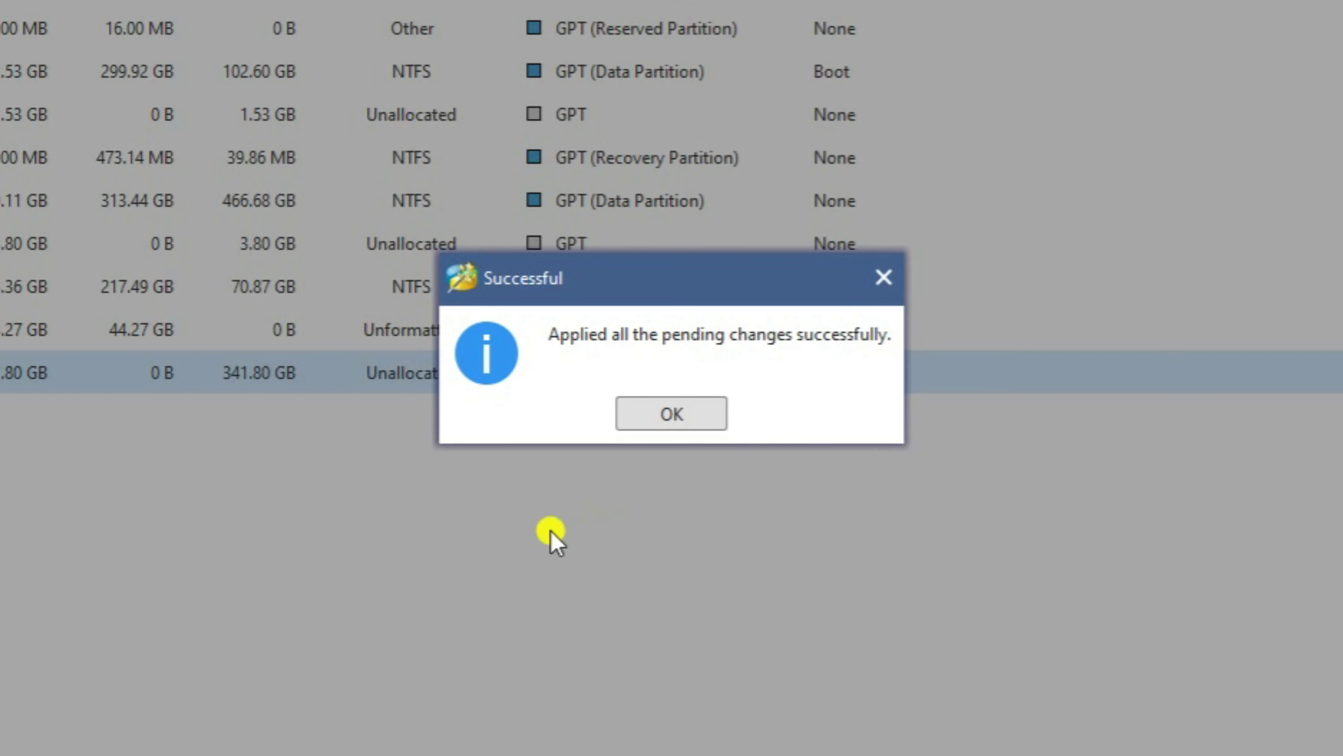
pyautogui.click(671, 412)
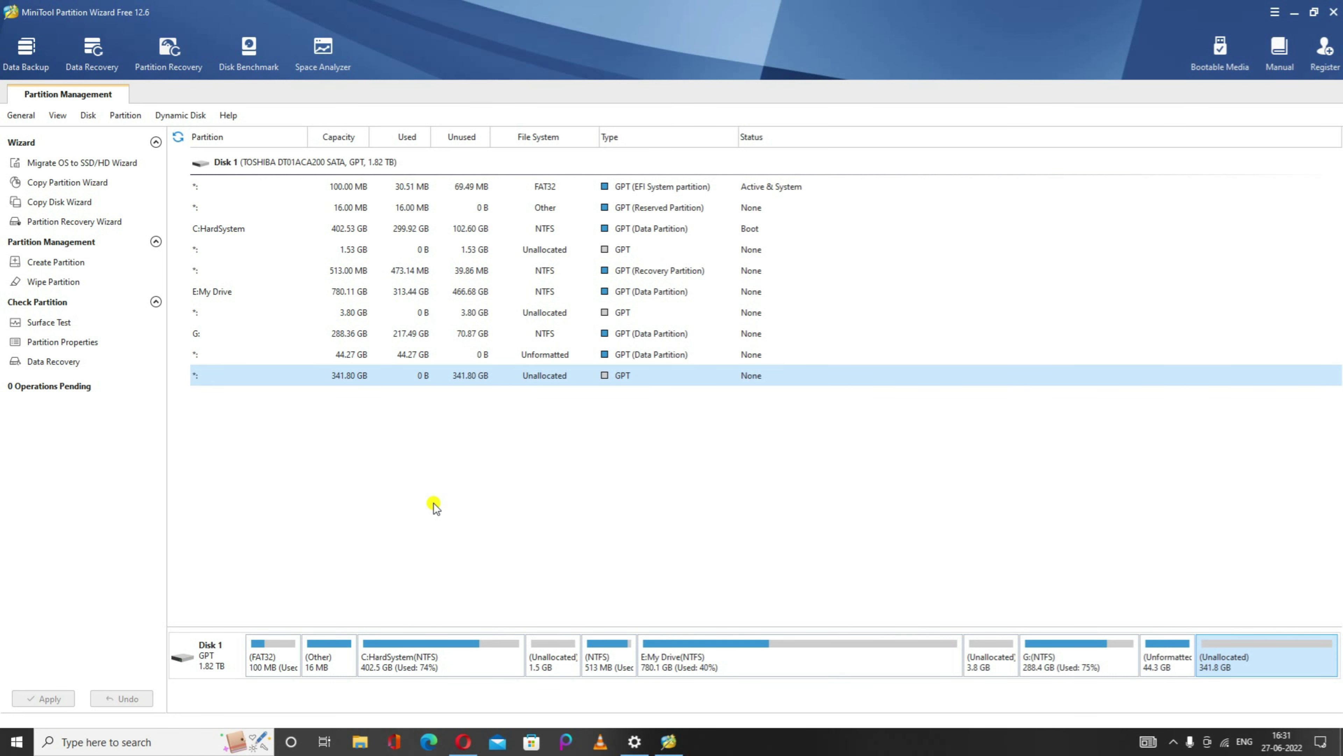
# Check the size and free space of the C: drive under This PC in File Explorer, and return to the desktop.
pyautogui.click(359, 740)
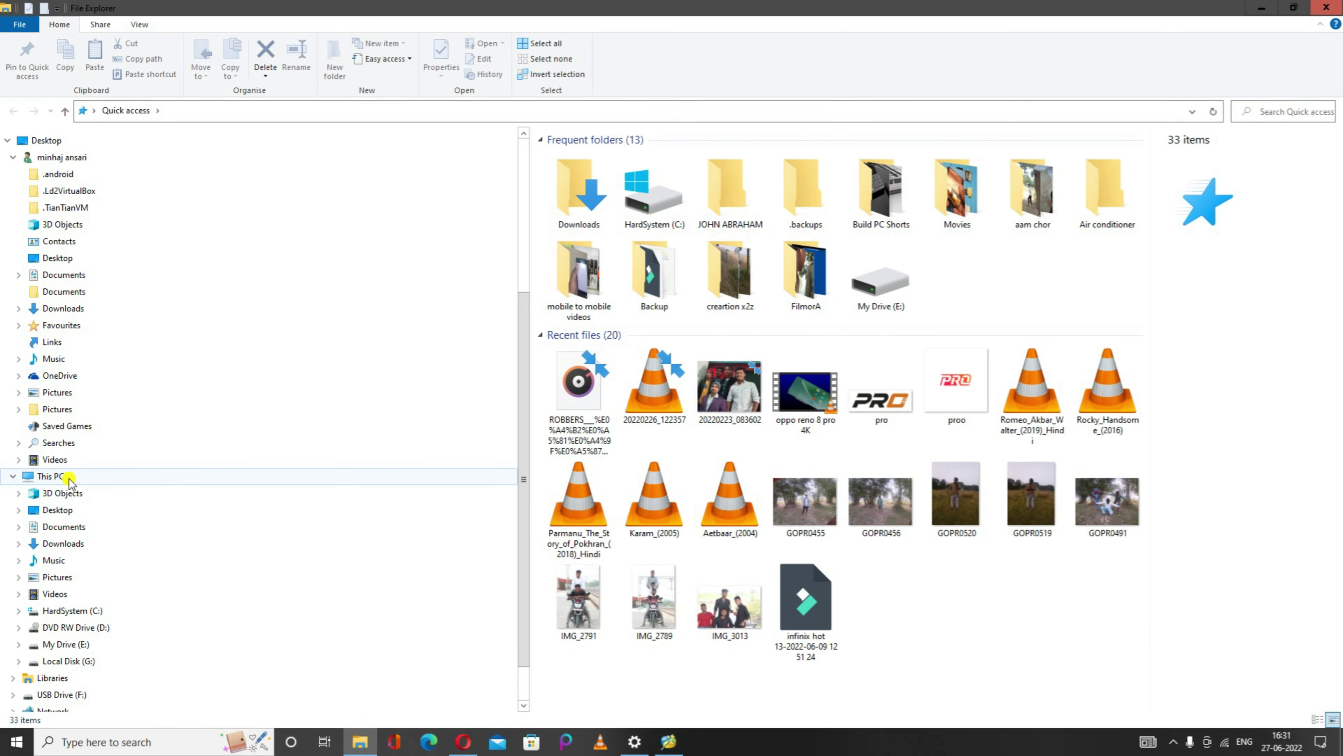
pyautogui.click(53, 477)
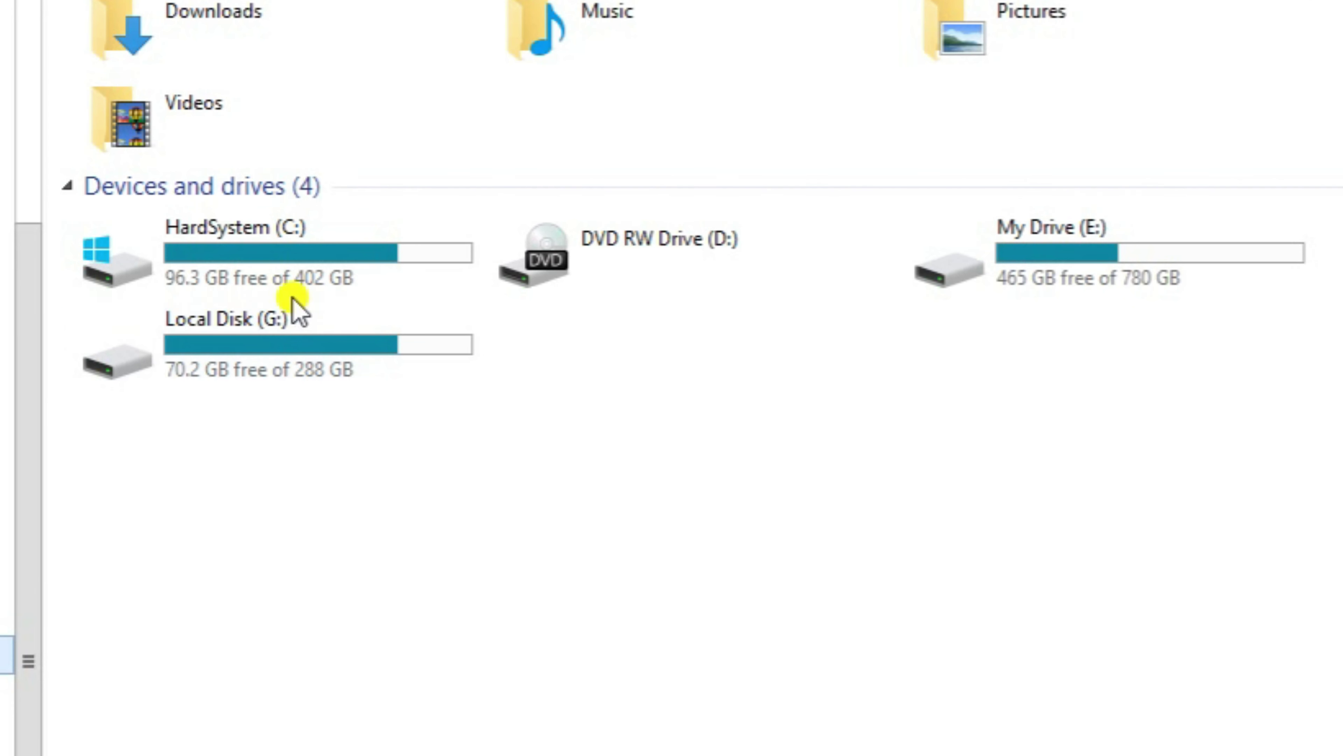
pyautogui.moveTo(273, 285)
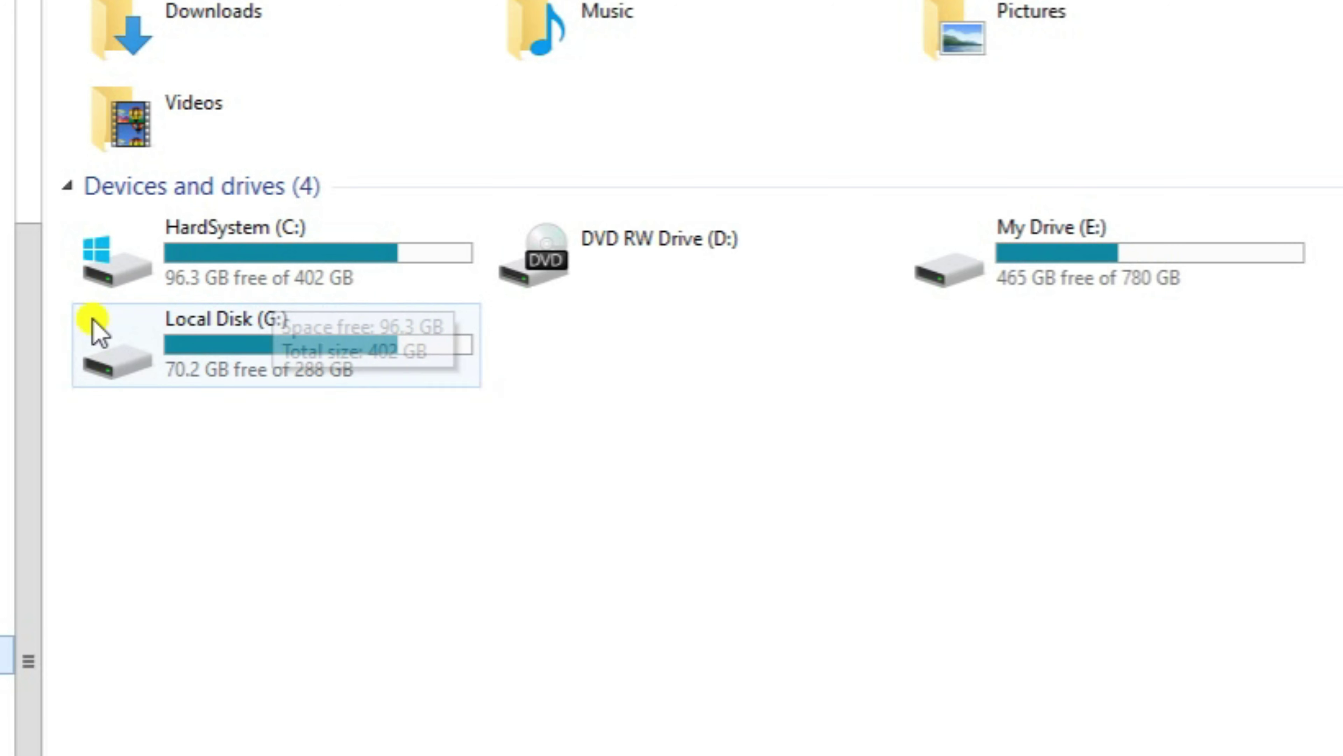
pyautogui.moveTo(185, 288)
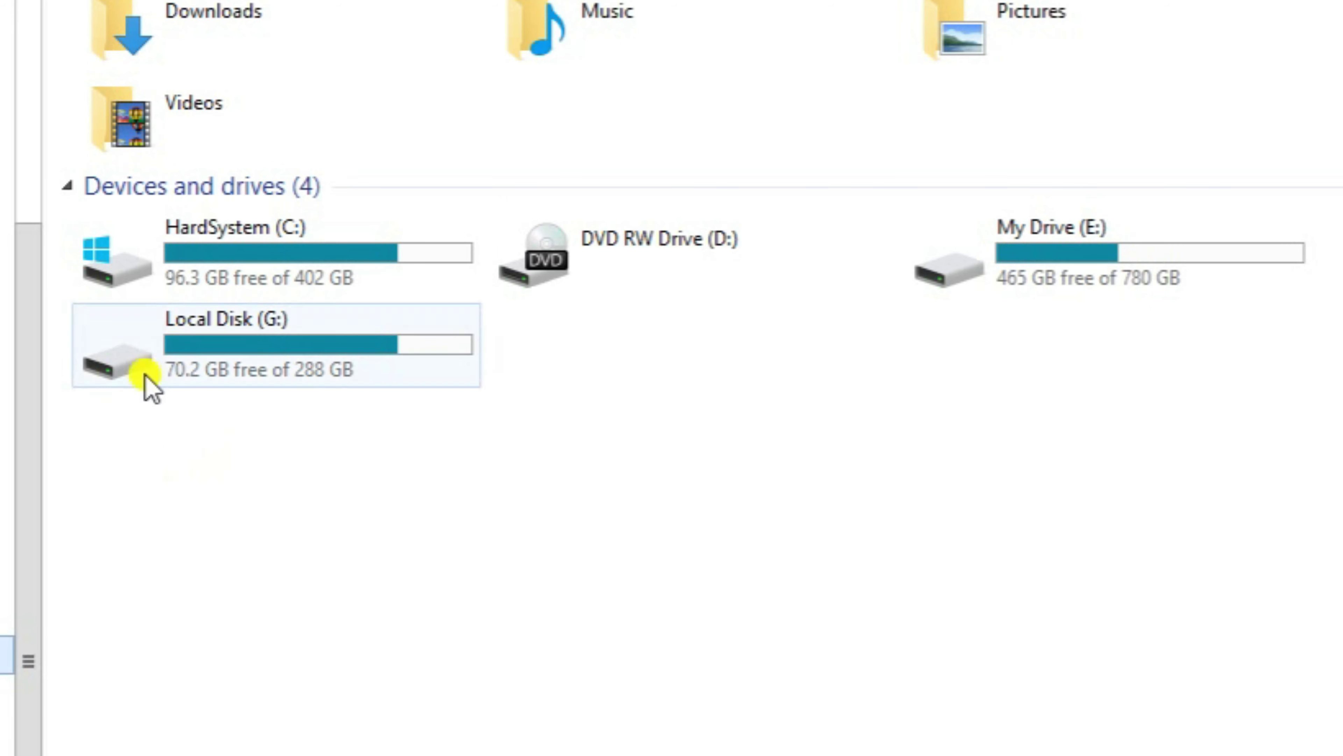
pyautogui.moveTo(392, 300)
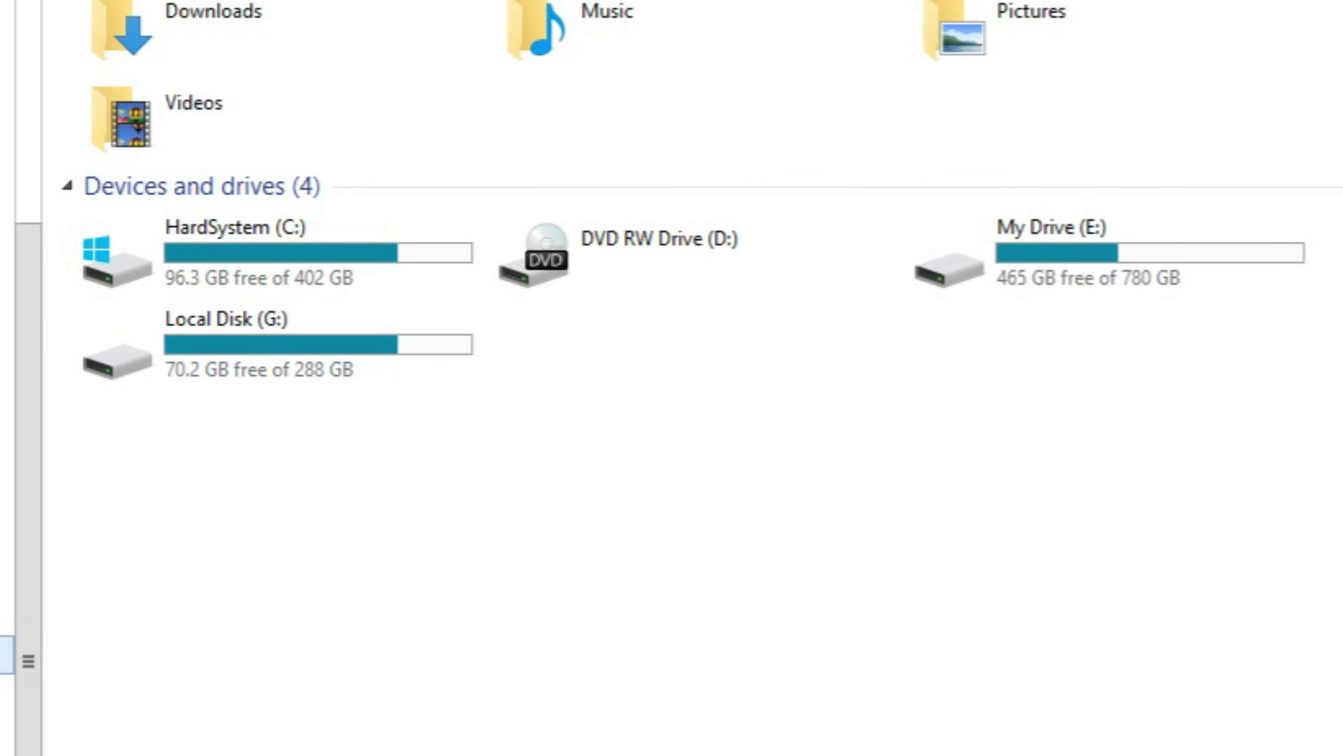
pyautogui.press('super+d')
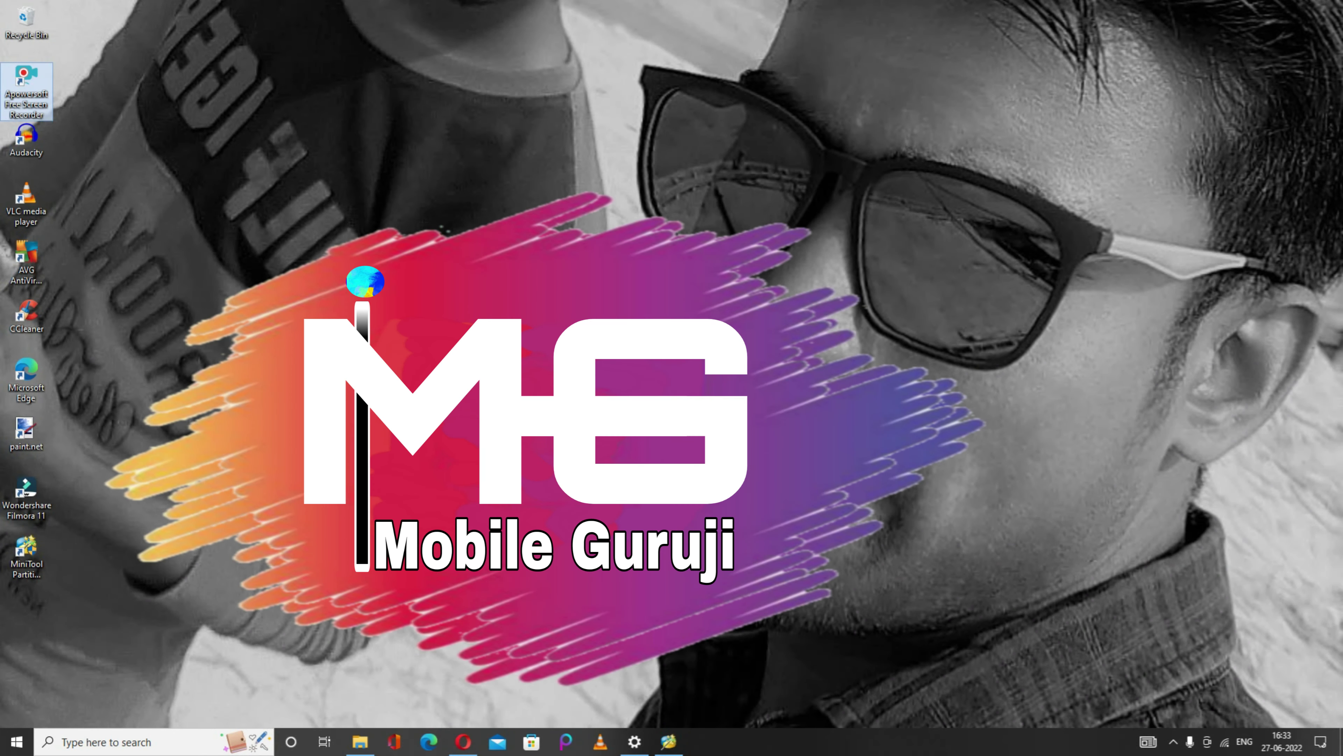